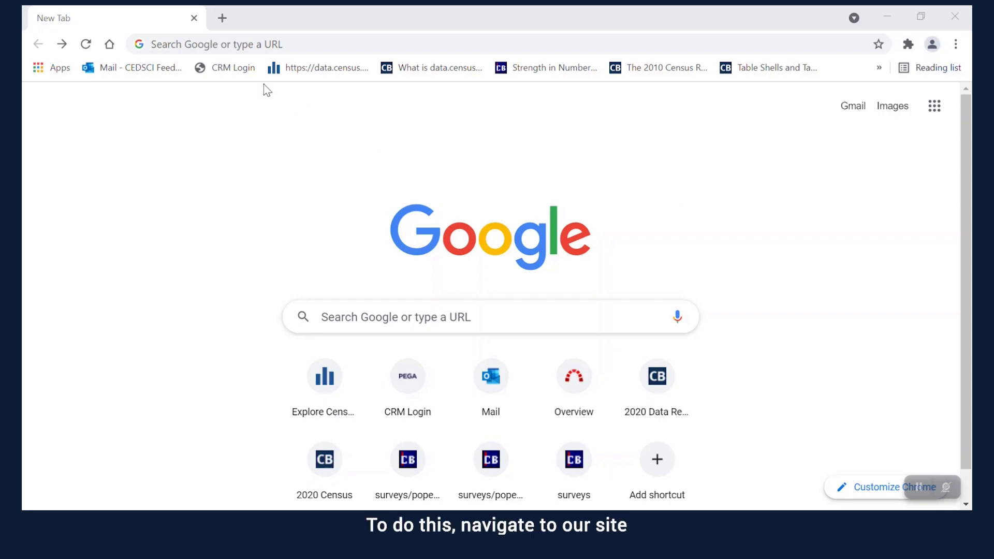
- Go to data.census.gov and open Advanced Search with the Surveys filter list showing
click(233, 44)
text(data)
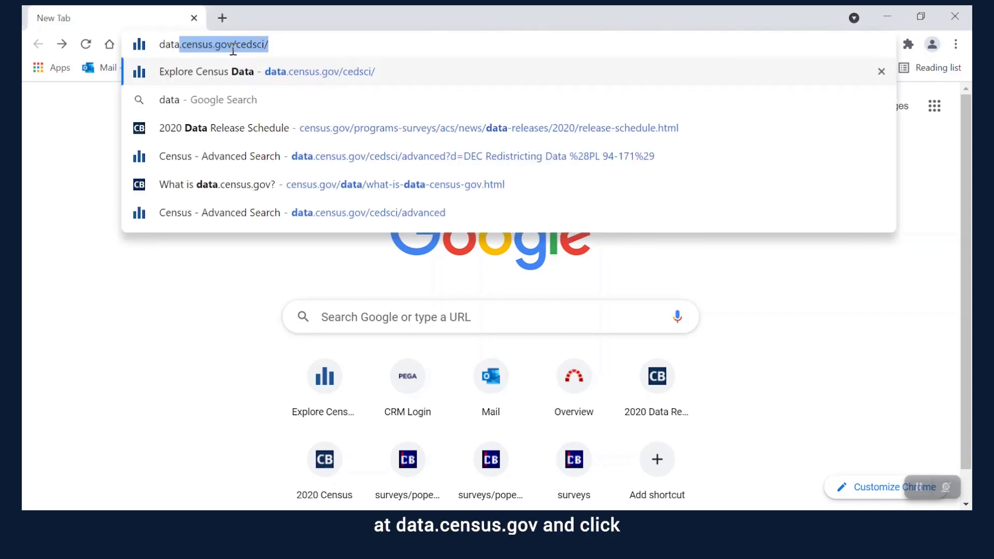
text(.census.gov/cedsci/)
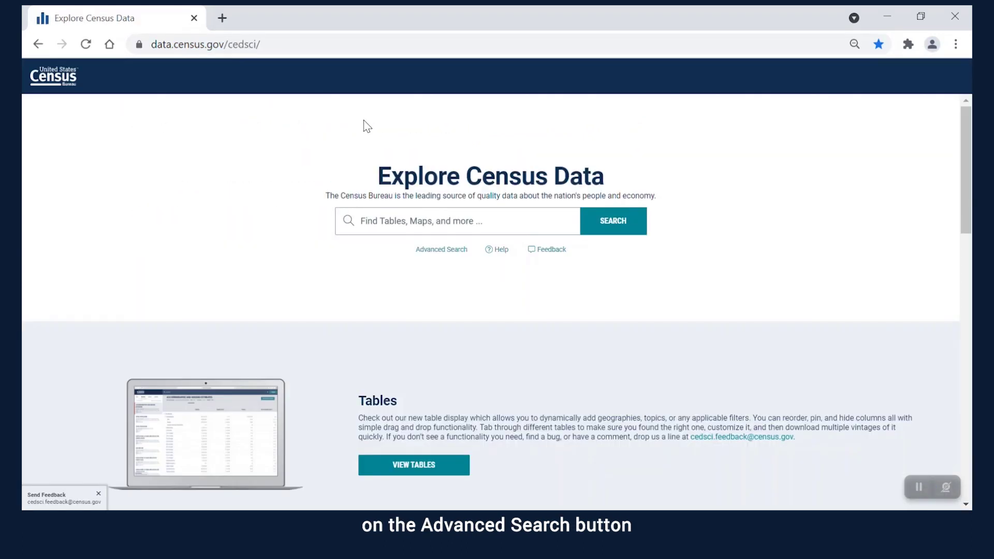
click(446, 250)
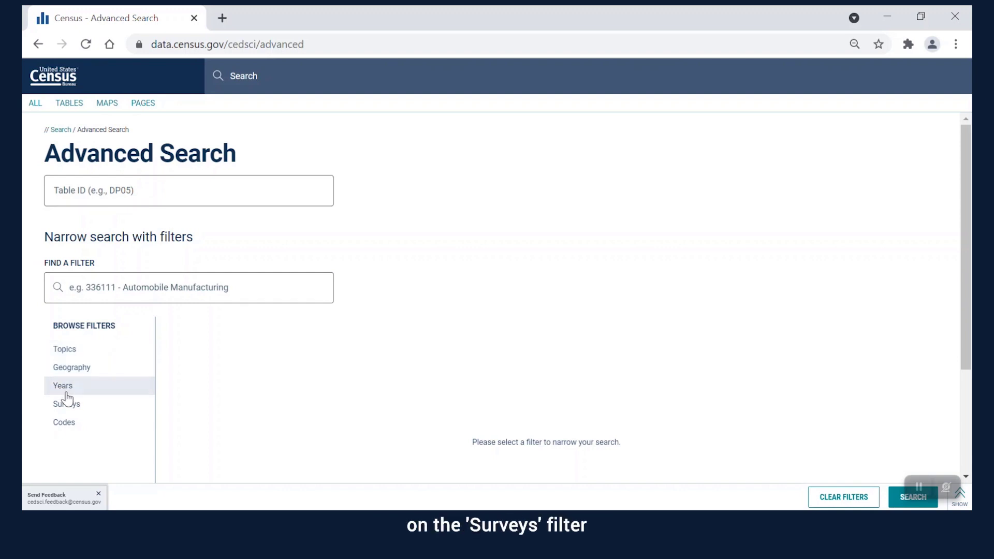
click(67, 405)
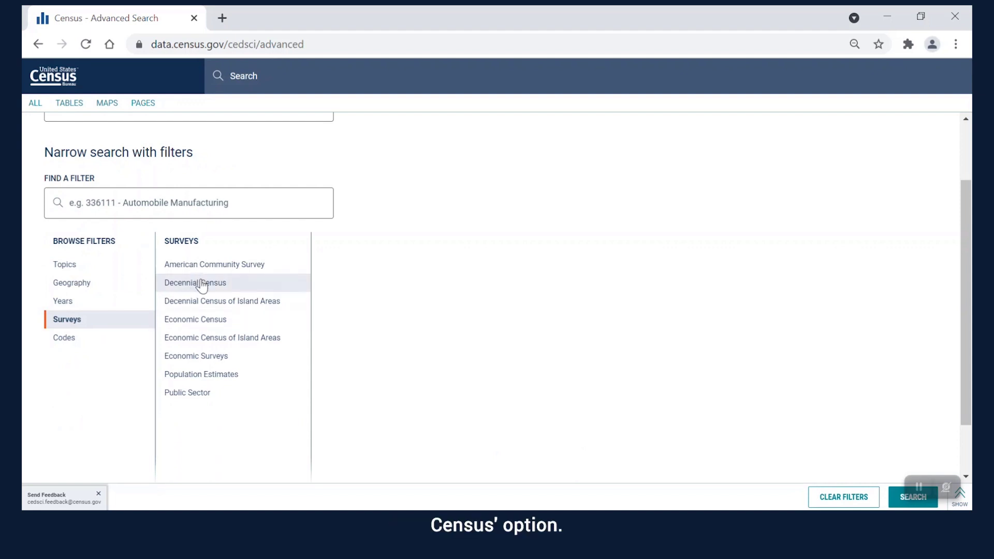
- Filter the search to the Decennial Census Redistricting Data (PL 94-171) survey
click(202, 286)
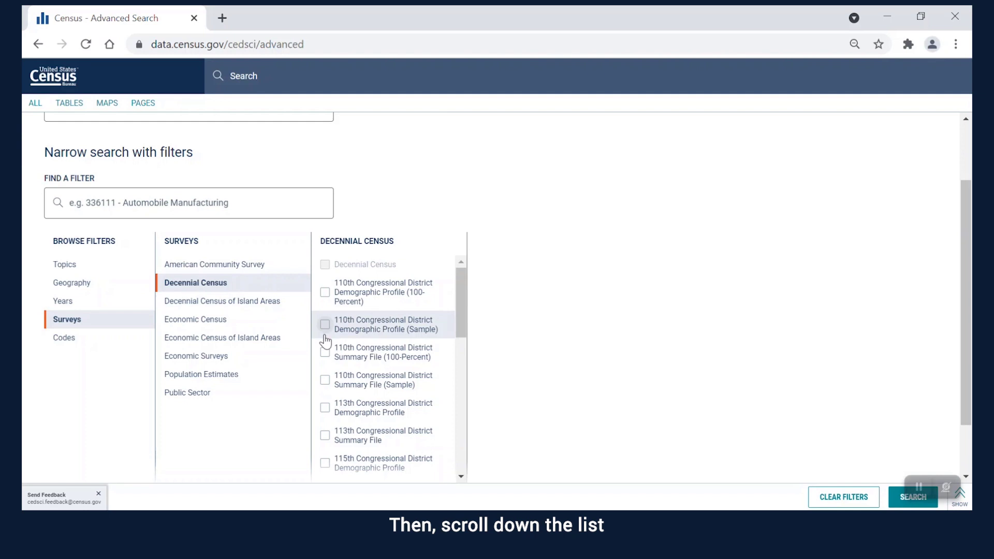
scroll(326, 342, down, 5)
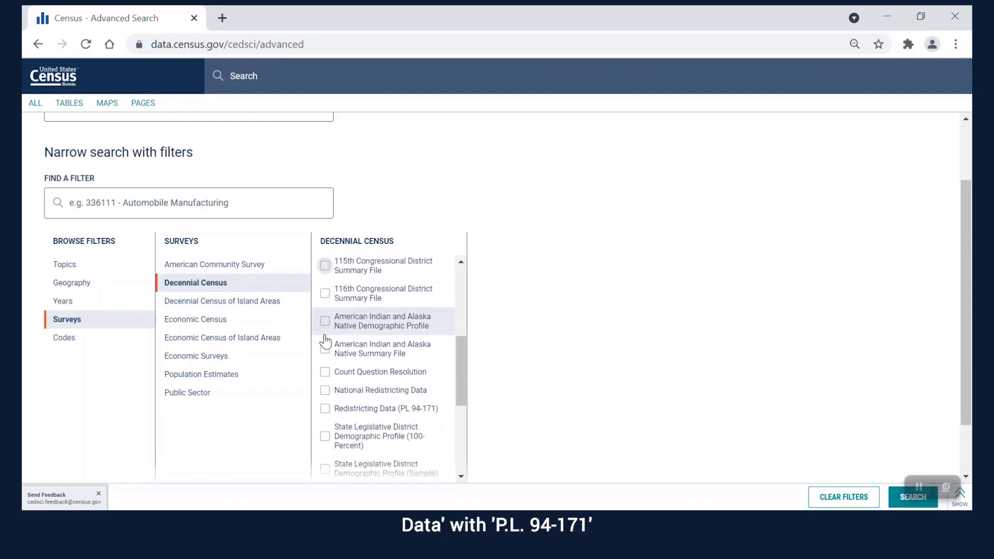
scroll(326, 342, down, 3)
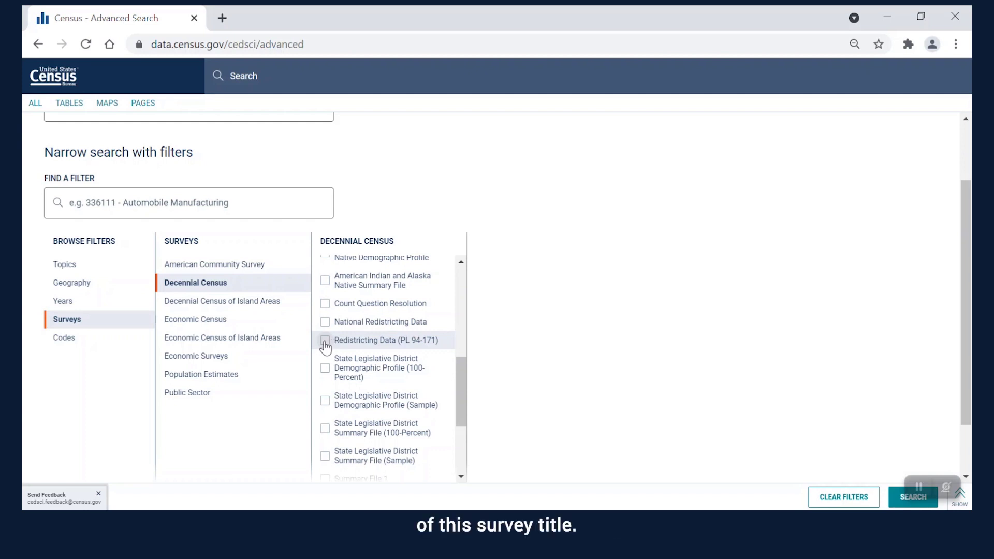
click(325, 341)
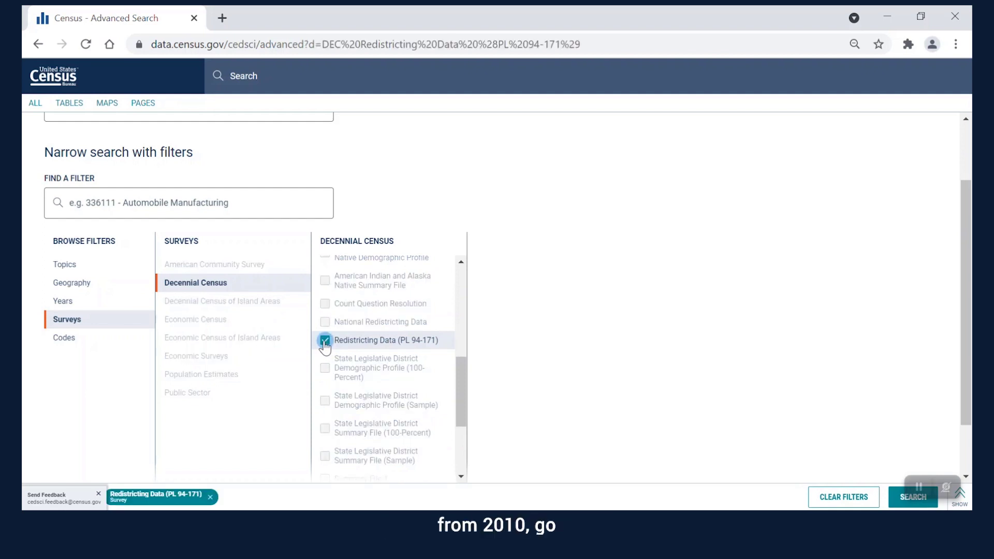
- Add the year 2010 as a filter
click(111, 303)
scroll(236, 368, down, 1)
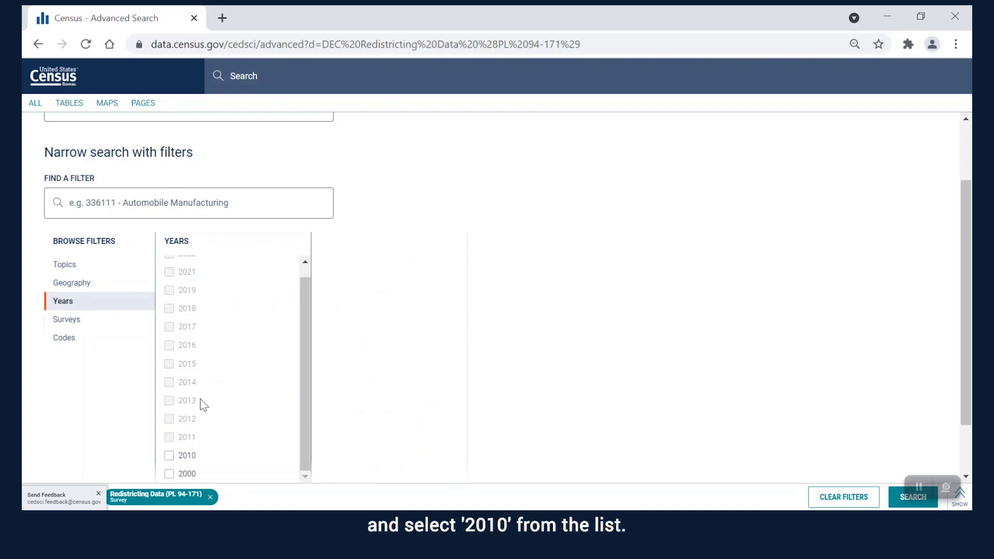
click(170, 456)
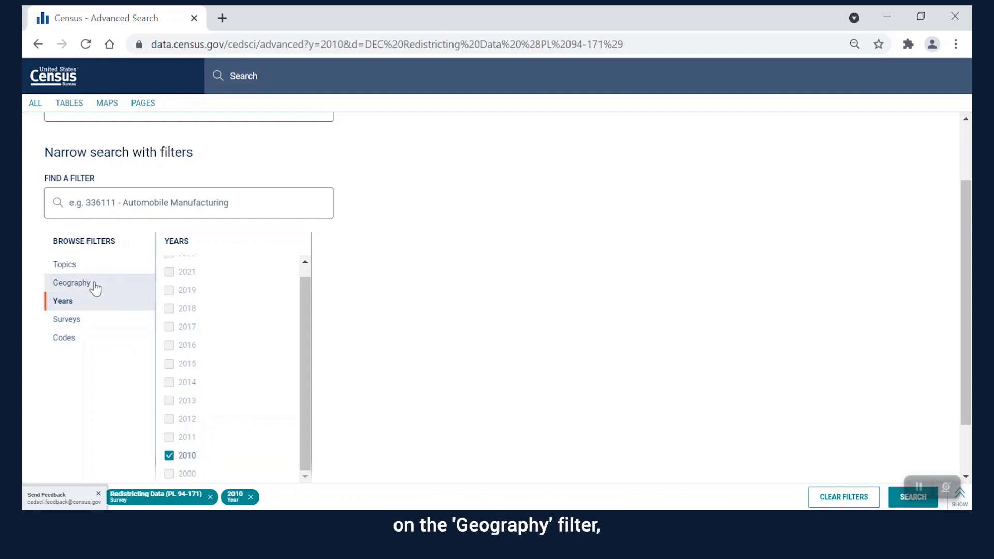
click(95, 288)
- Set the geography level to Place within the state of Texas
scroll(190, 322, down, 3)
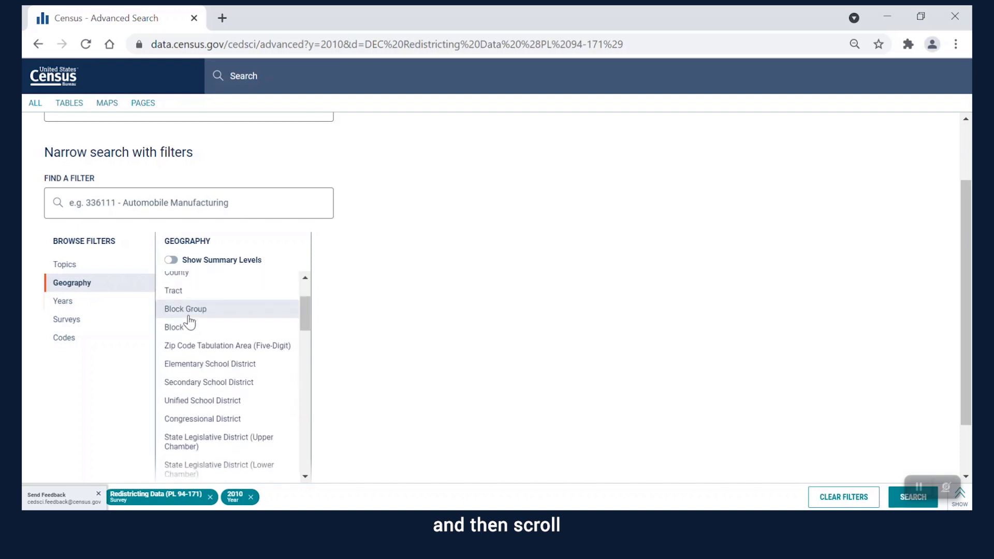
scroll(190, 322, down, 3)
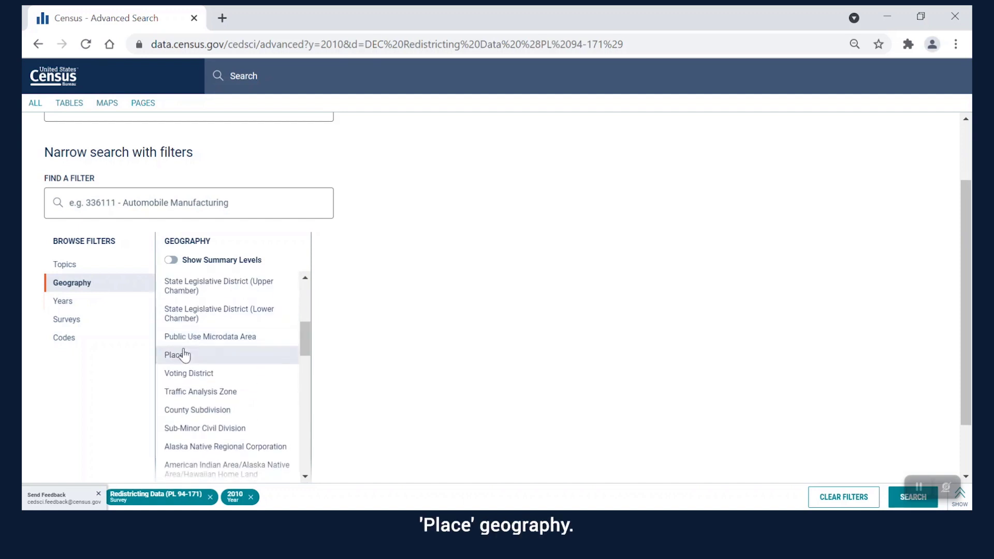
click(184, 356)
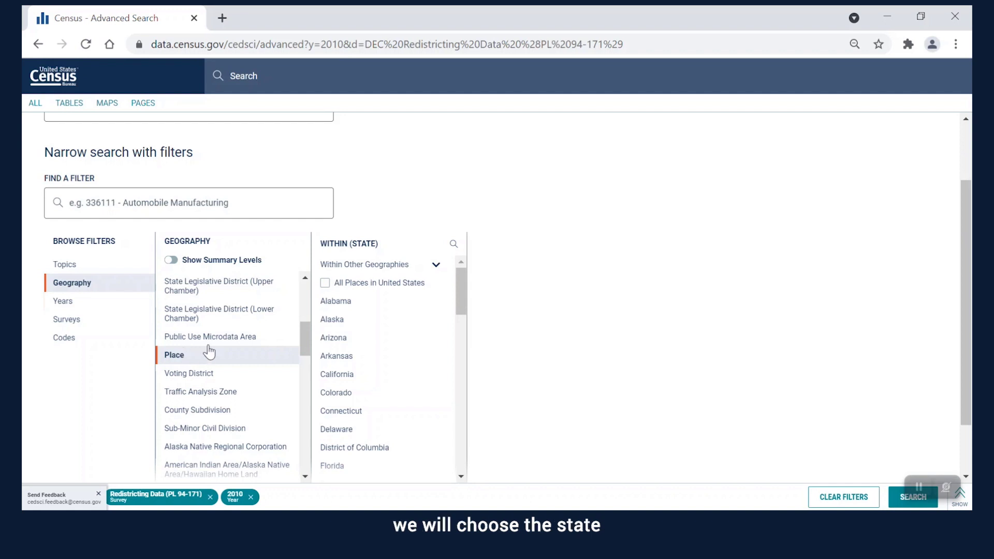
scroll(351, 386, down, 2)
scroll(351, 385, down, 5)
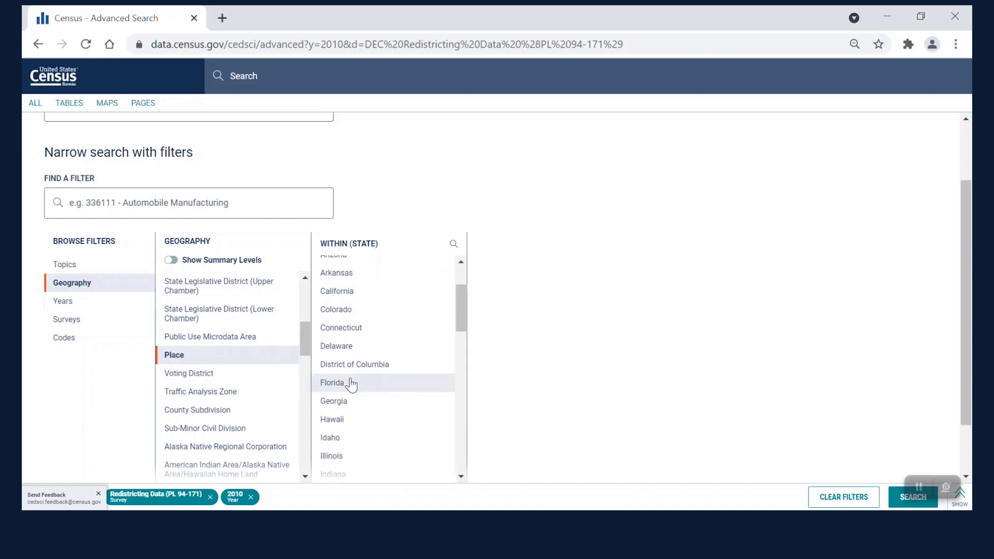
scroll(351, 385, down, 5)
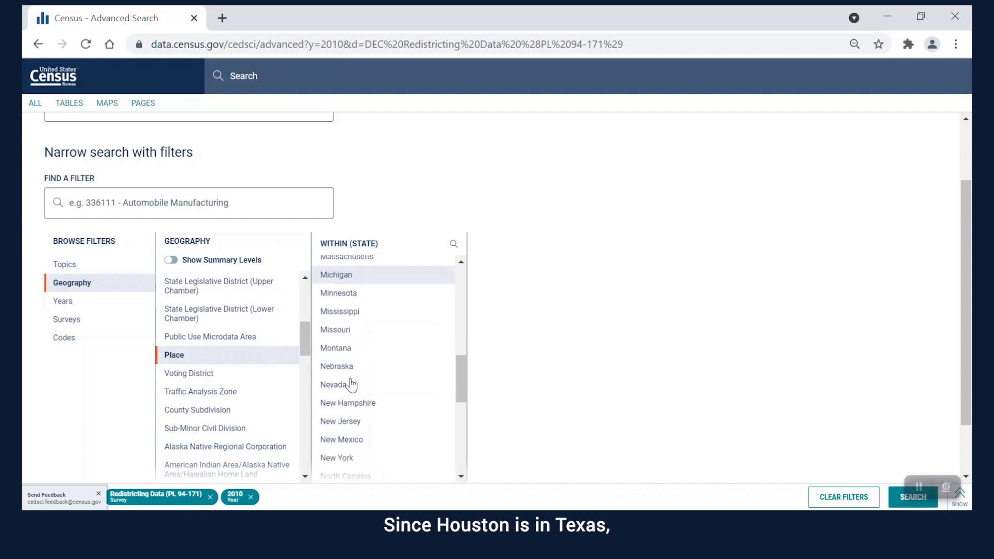
scroll(351, 385, down, 2)
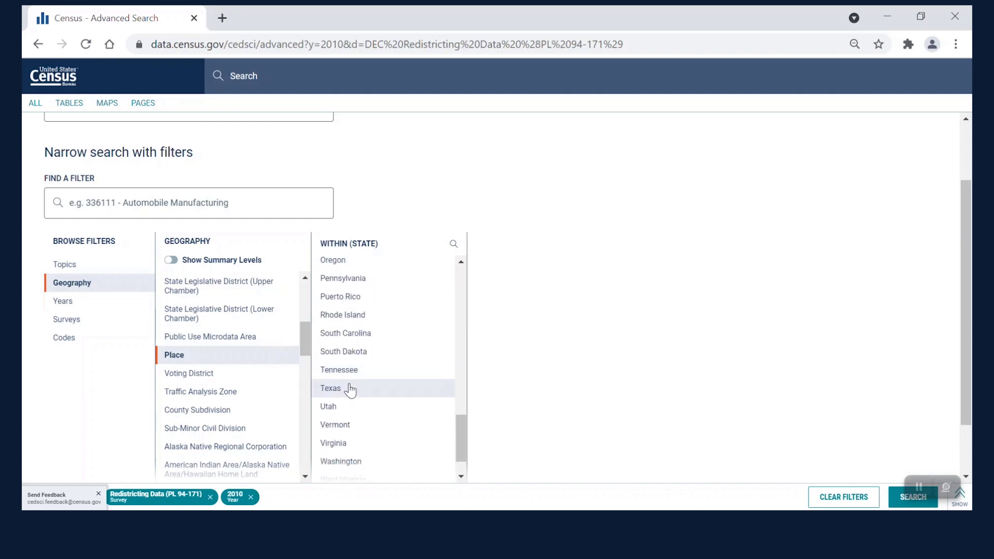
click(352, 389)
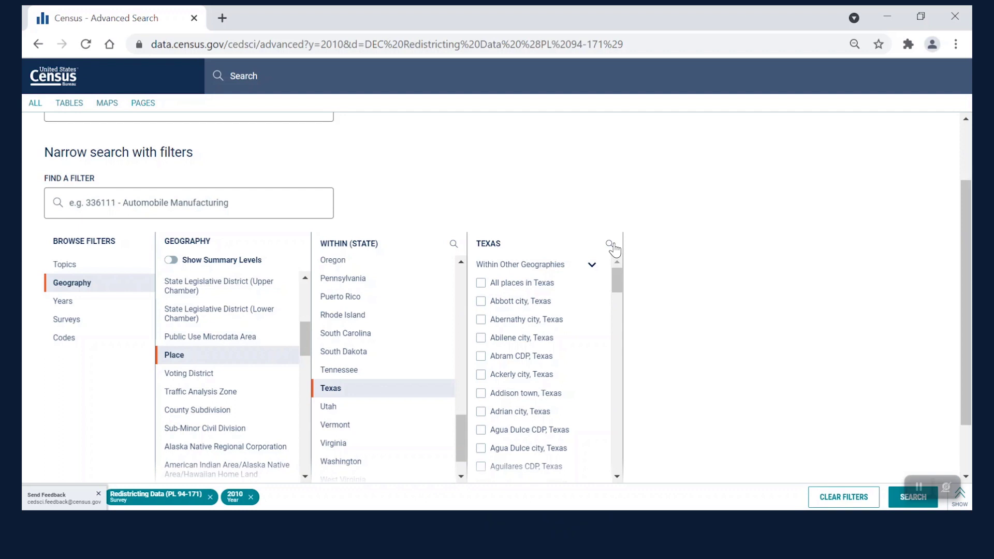
click(611, 243)
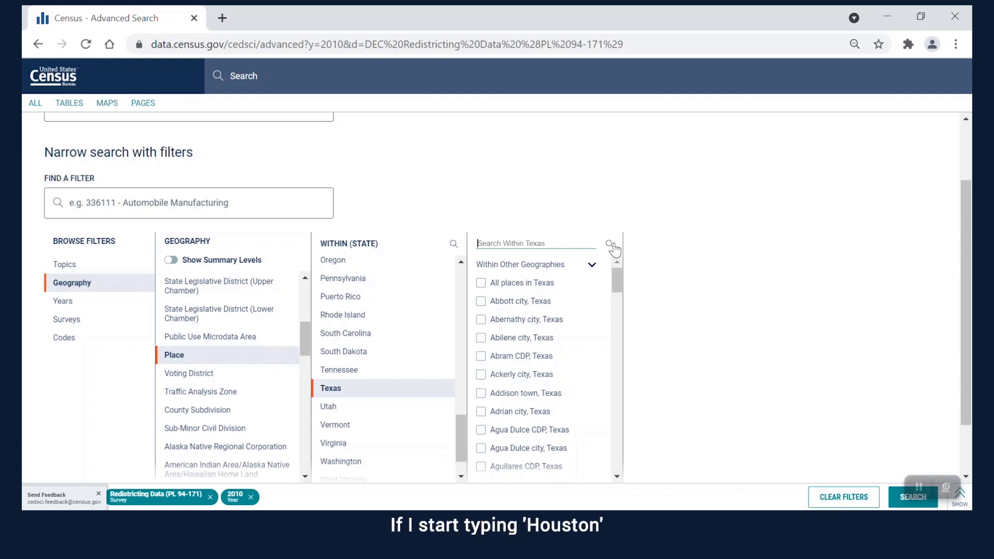
- Search Texas places for 'Houston', select Houston city, Texas, and run the search
text(Houston)
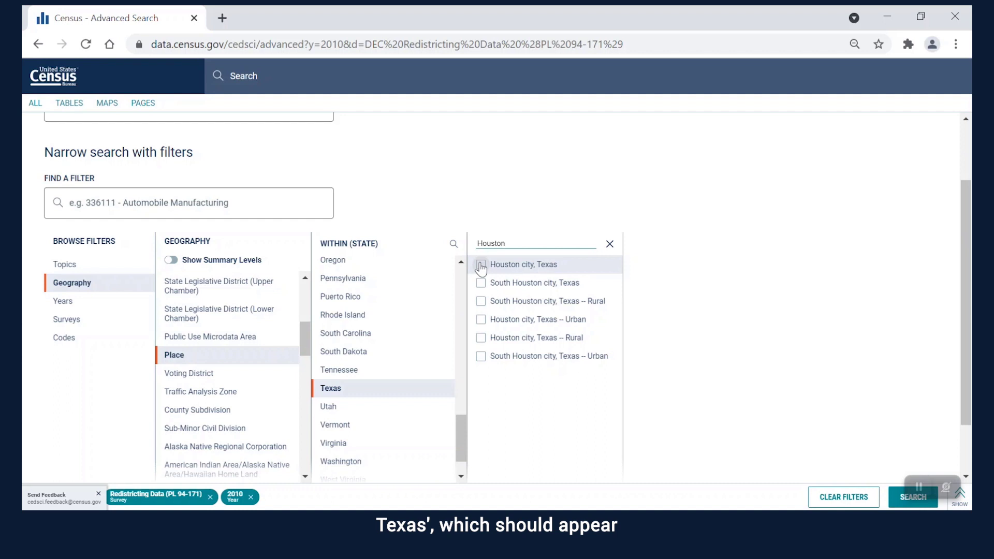
click(481, 265)
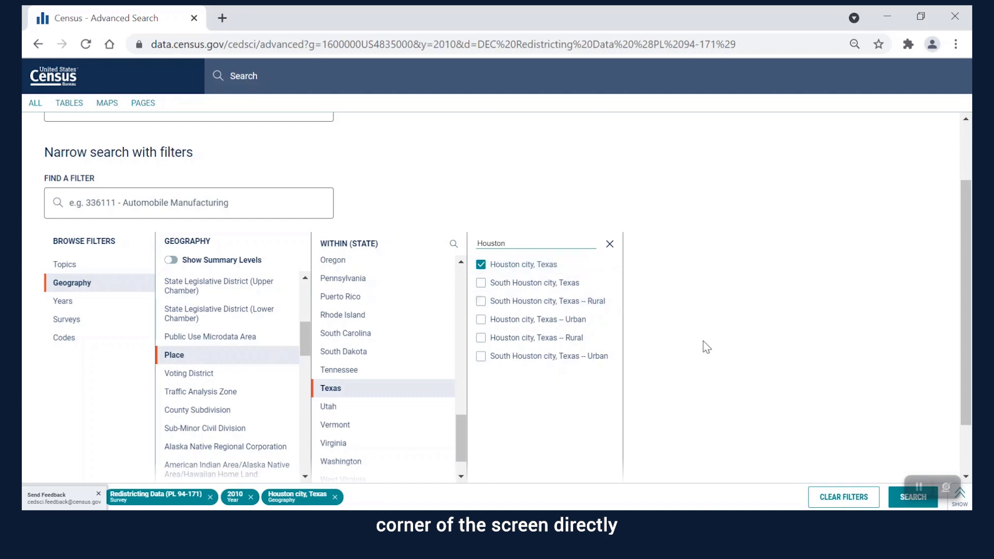
click(899, 487)
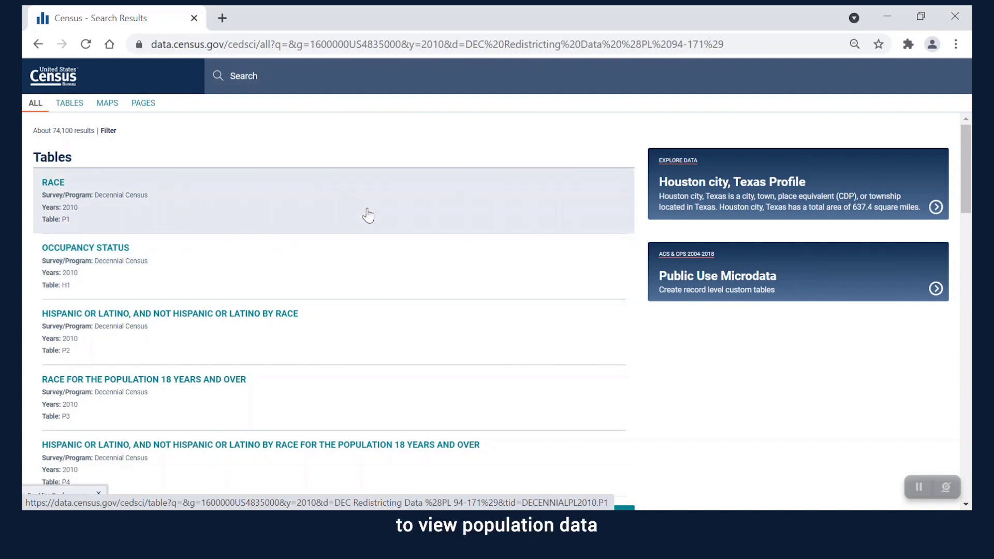
- Open the P1 RACE table for Houston city, Texas, showing total population 2,099,451
click(368, 215)
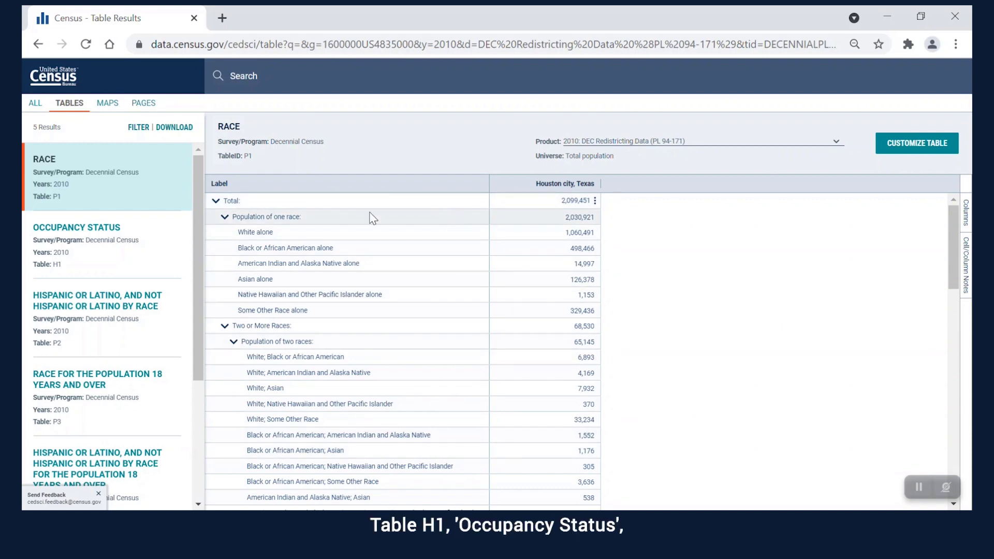
- Show the H1 Occupancy Status table: 892,646 units, 782,643 occupied, 110,003 vacant
click(133, 268)
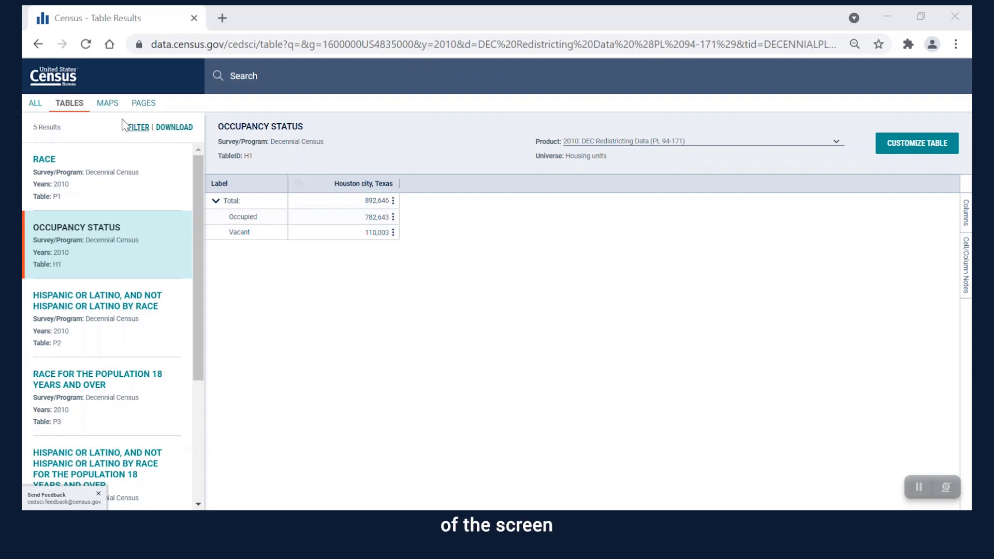
- Start a new advanced search filtered to Decennial Census Redistricting Data (PL 94-171)
click(62, 88)
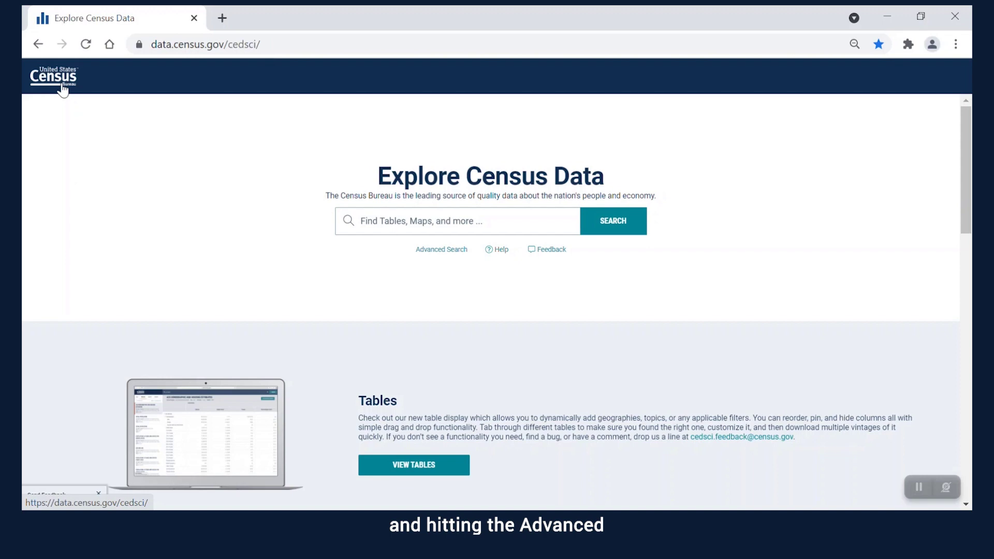
click(427, 250)
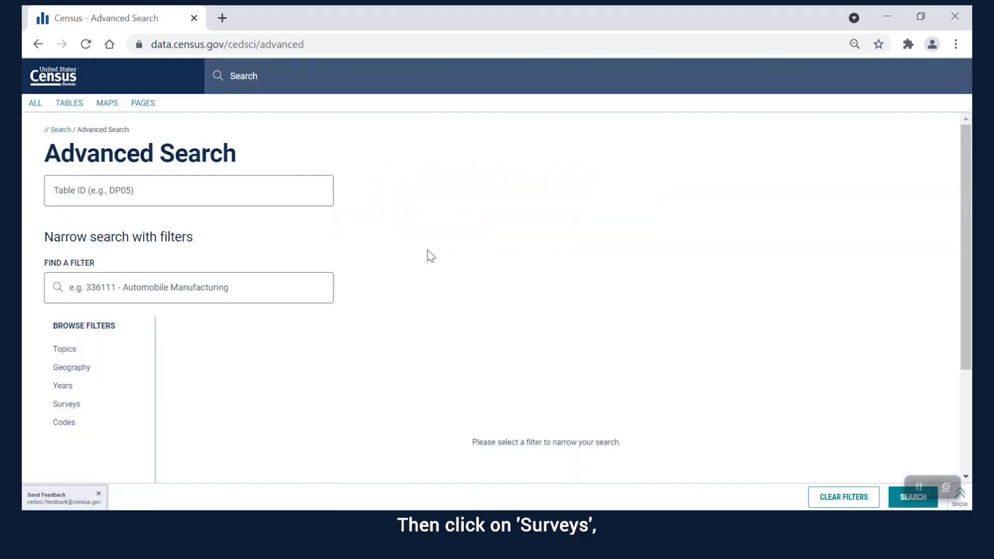
click(103, 403)
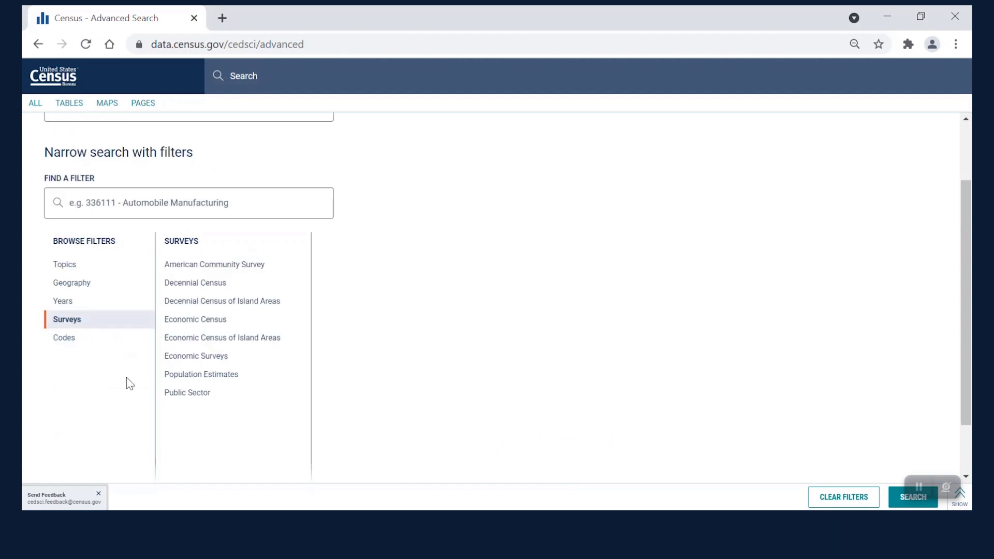
click(182, 285)
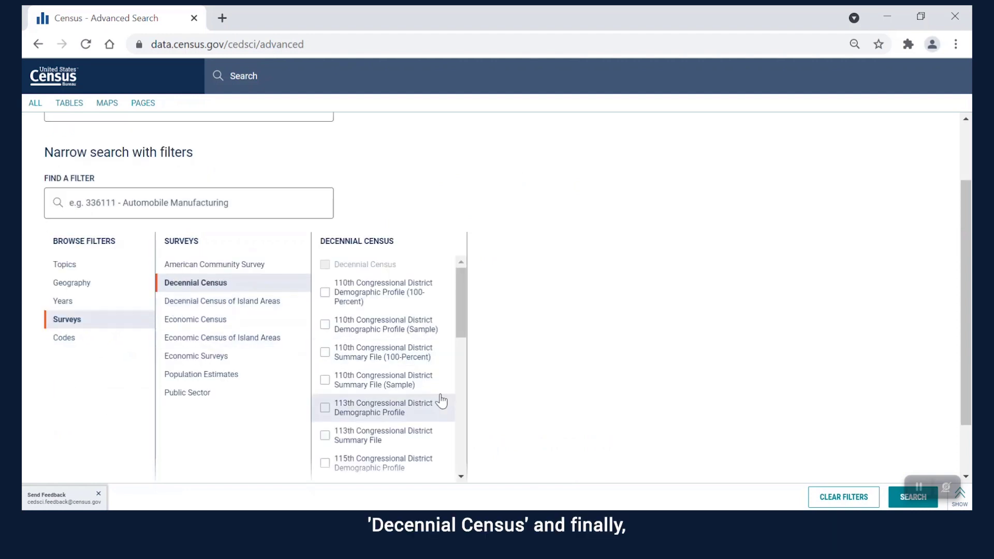
scroll(441, 402, down, 5)
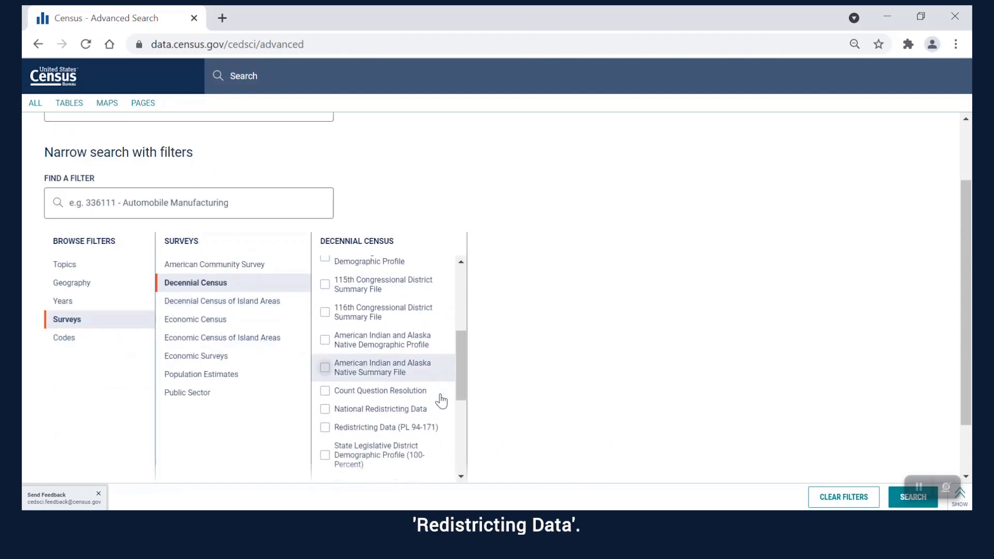
click(440, 399)
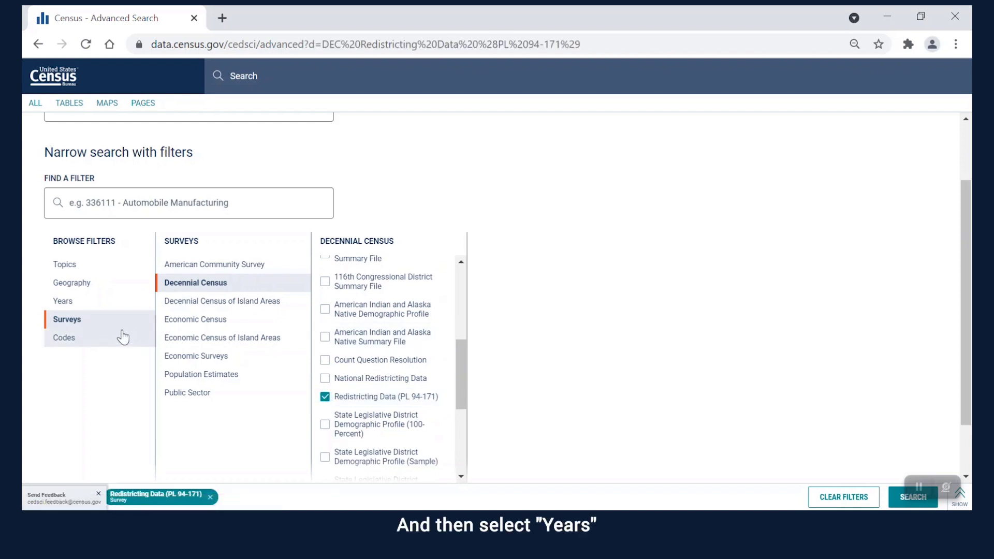
- Add the 2010 year filter and run the search without any geography
click(100, 305)
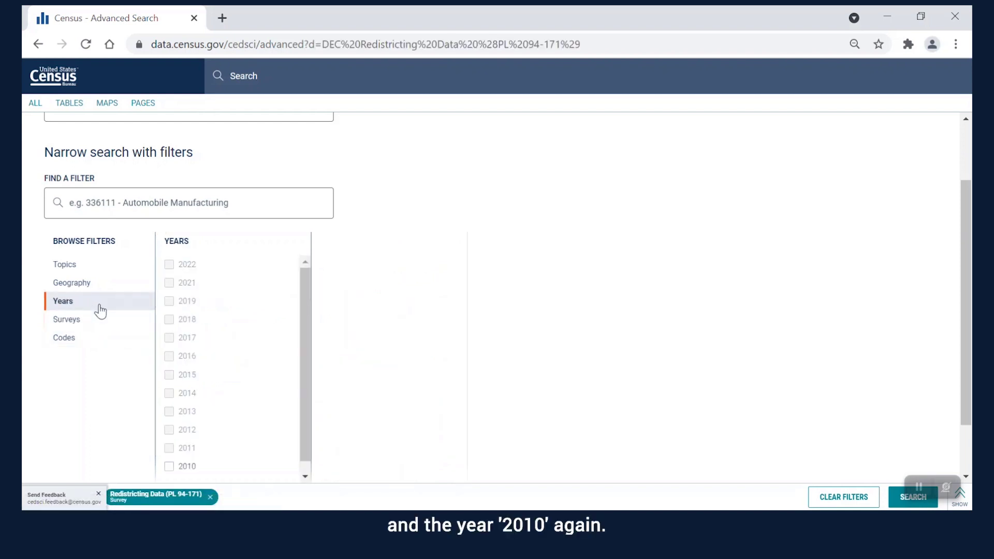
scroll(291, 444, down, 2)
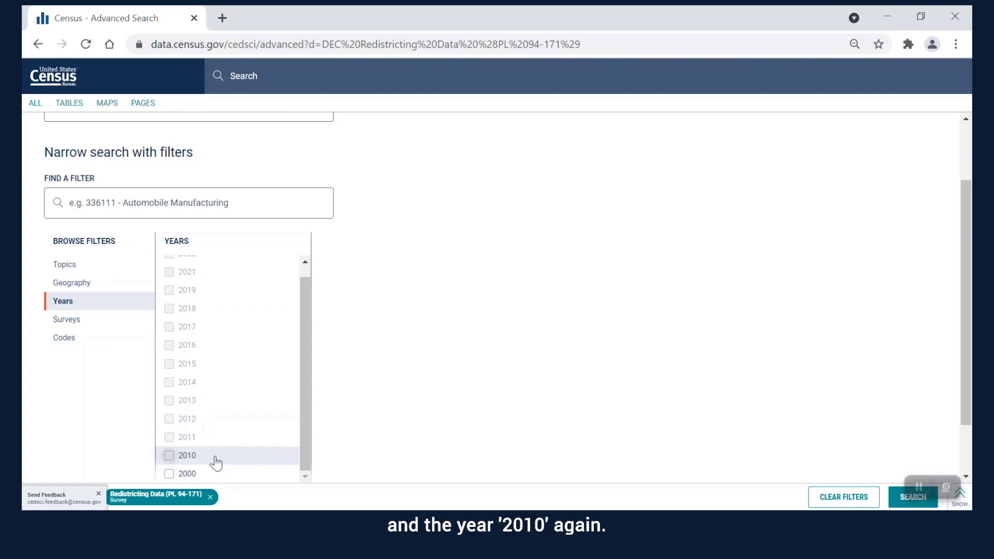
click(216, 462)
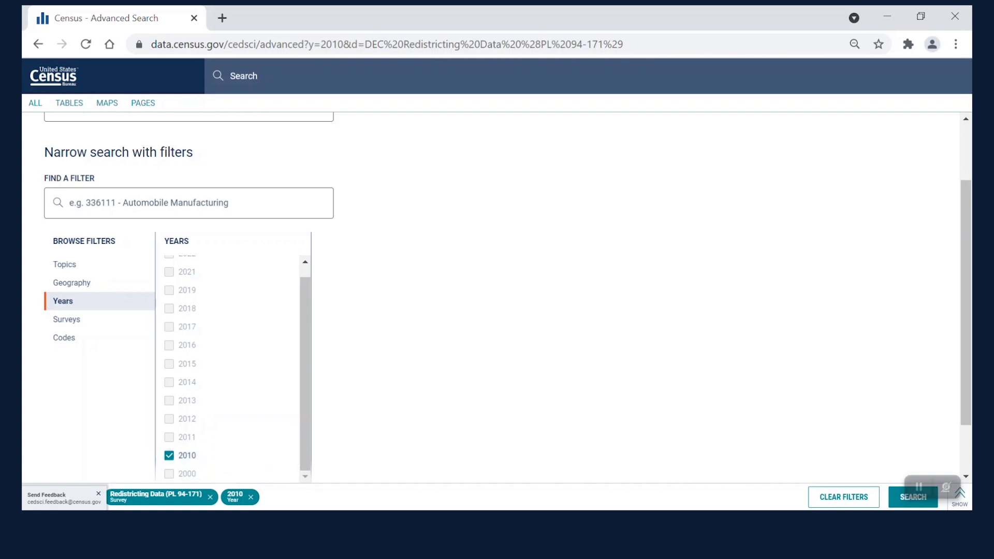
click(896, 497)
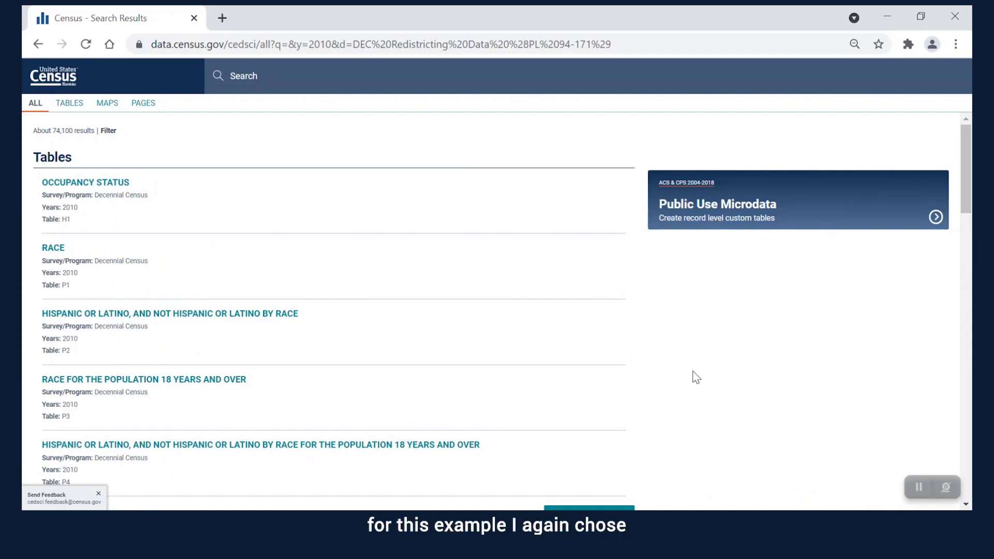
- Open the 2010 P1 RACE table listing population by race for every state
click(467, 279)
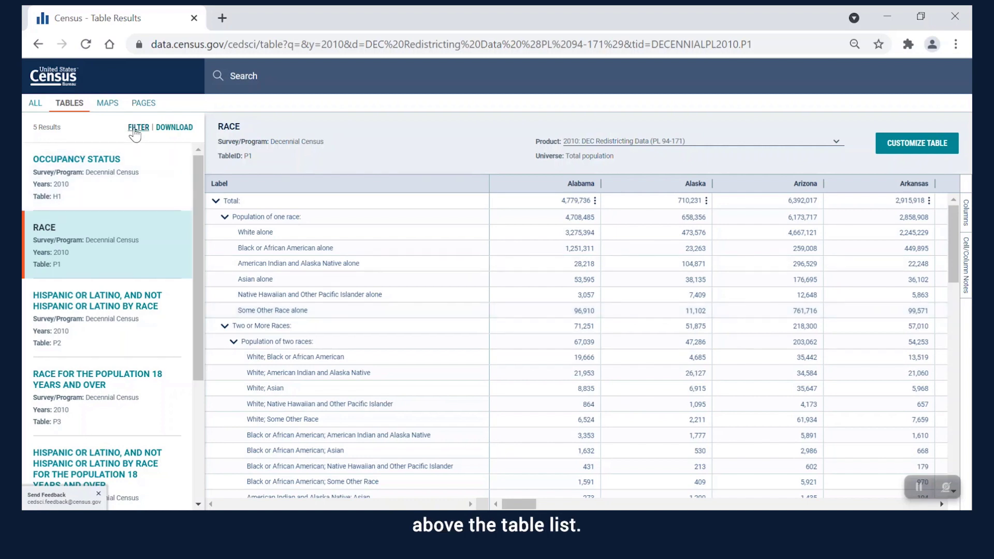
- Filter the RACE table's geography to All Blocks within Colorado
click(134, 131)
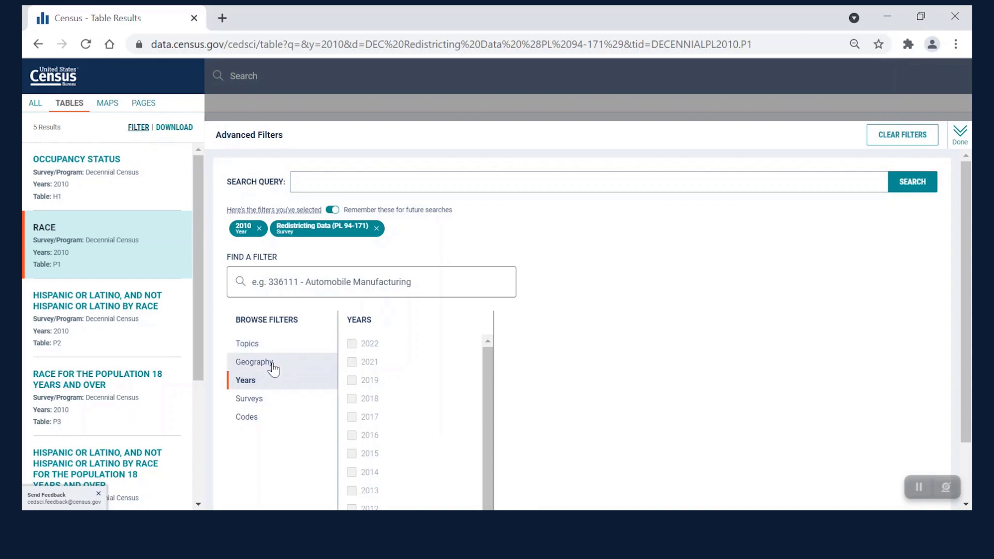
click(272, 364)
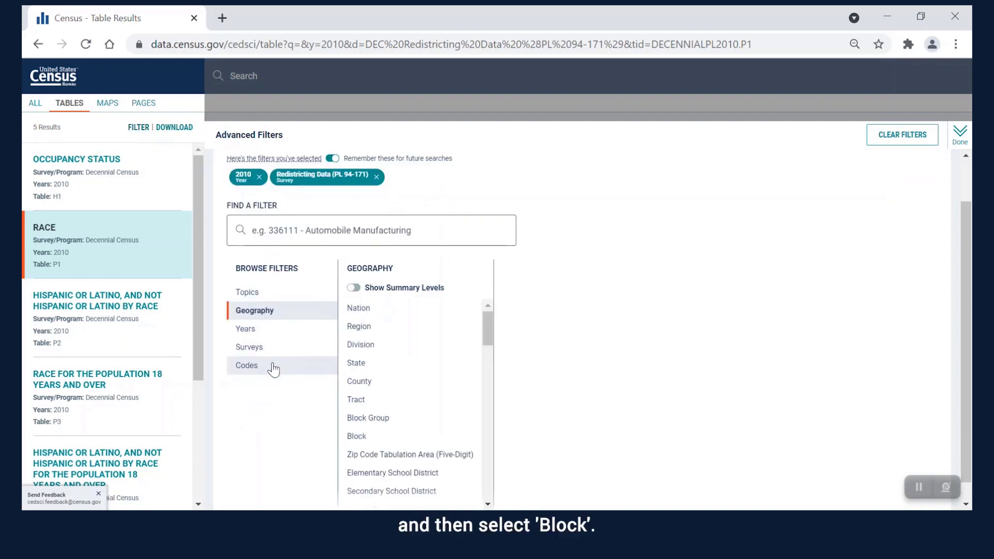
click(452, 445)
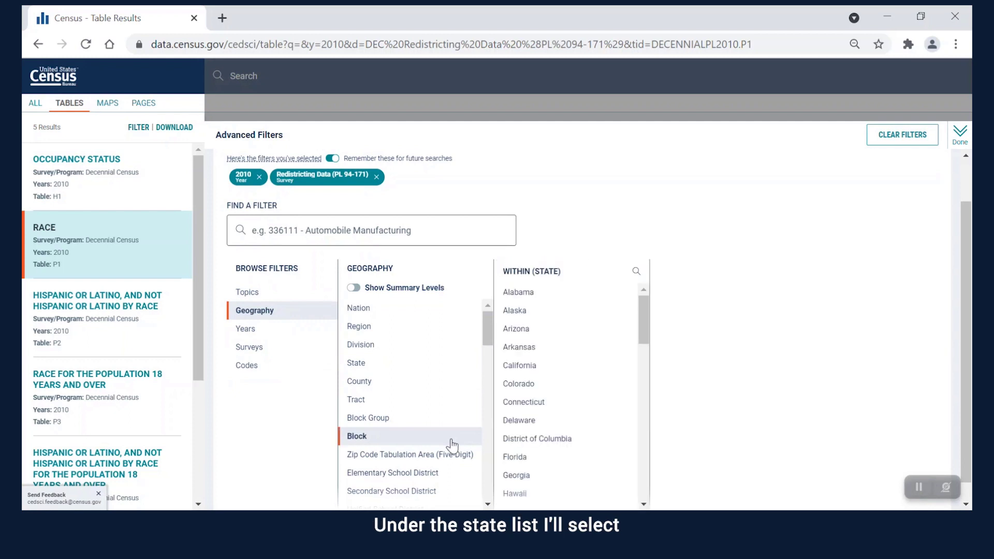
click(603, 392)
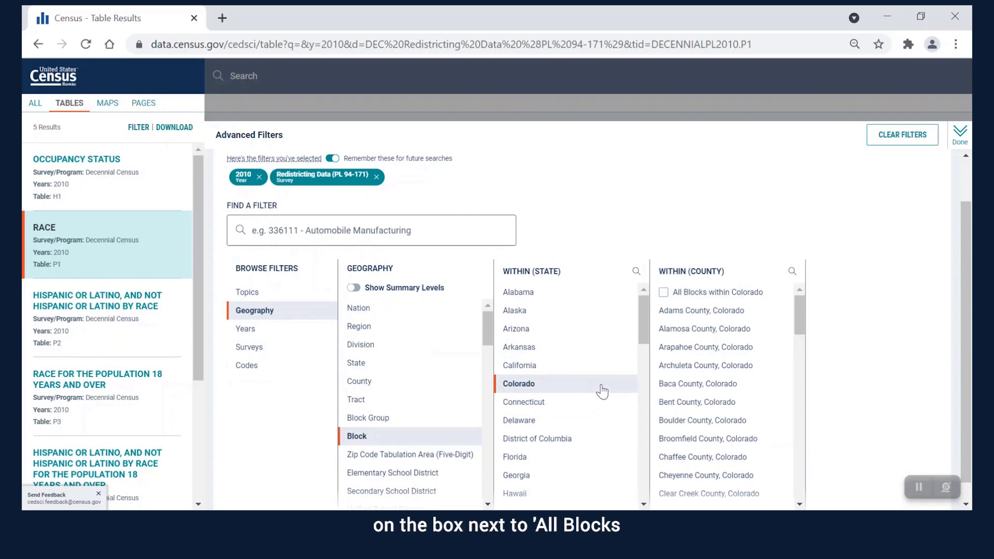
click(663, 293)
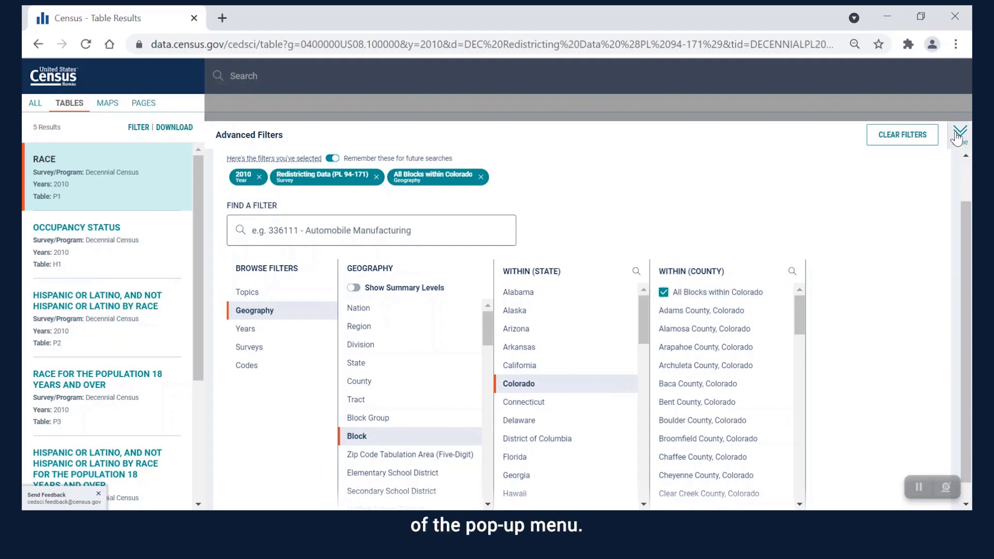
click(958, 134)
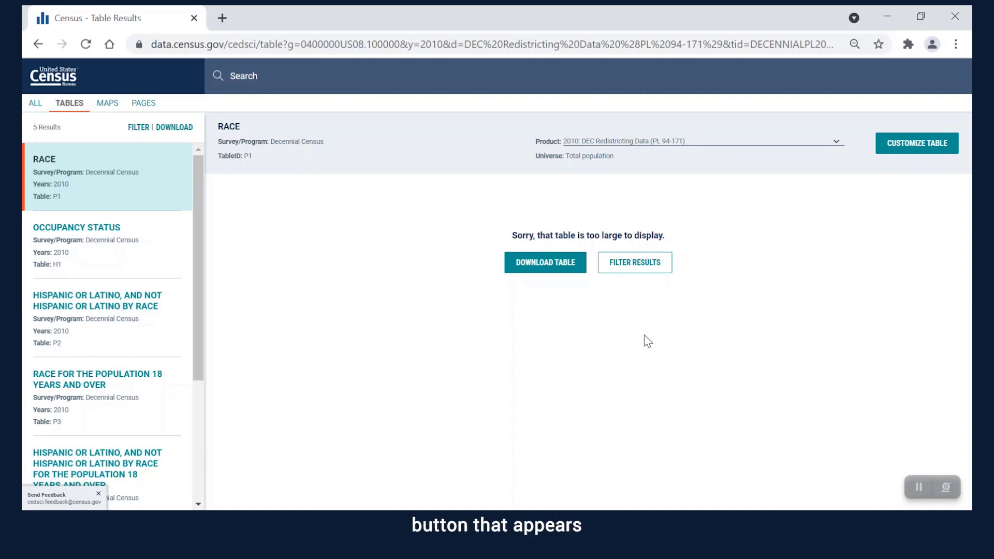
- Download the 2010 P1 table as a CSV zip package
click(568, 273)
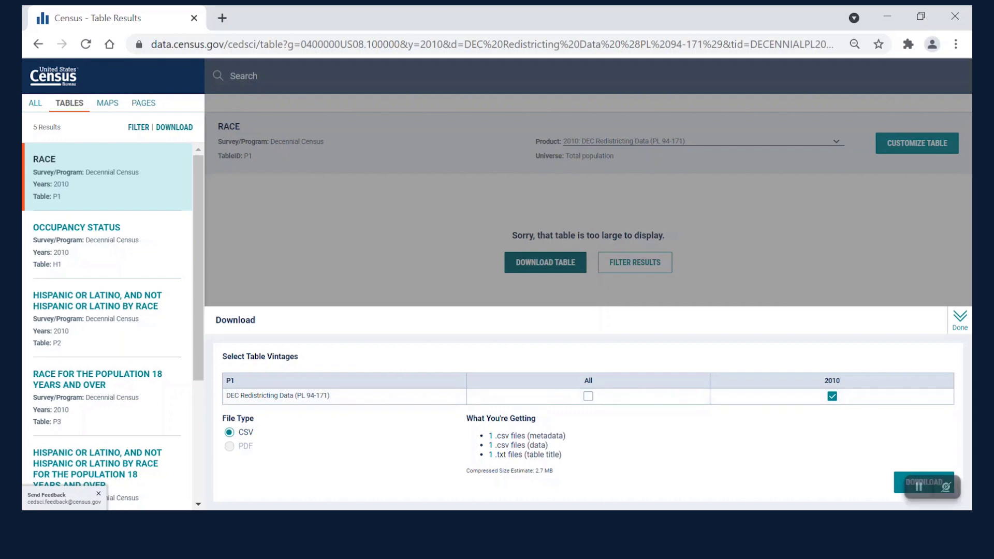
click(924, 482)
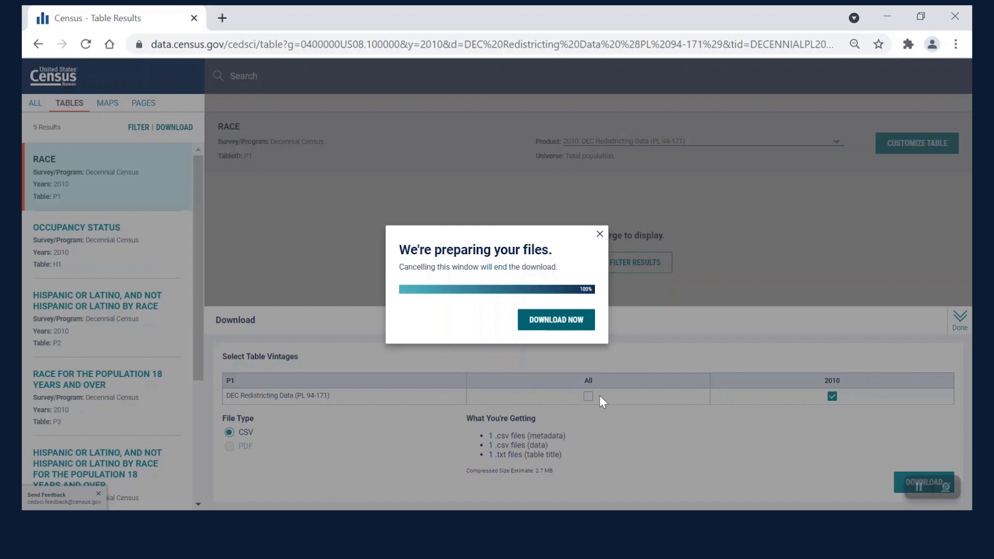
click(572, 326)
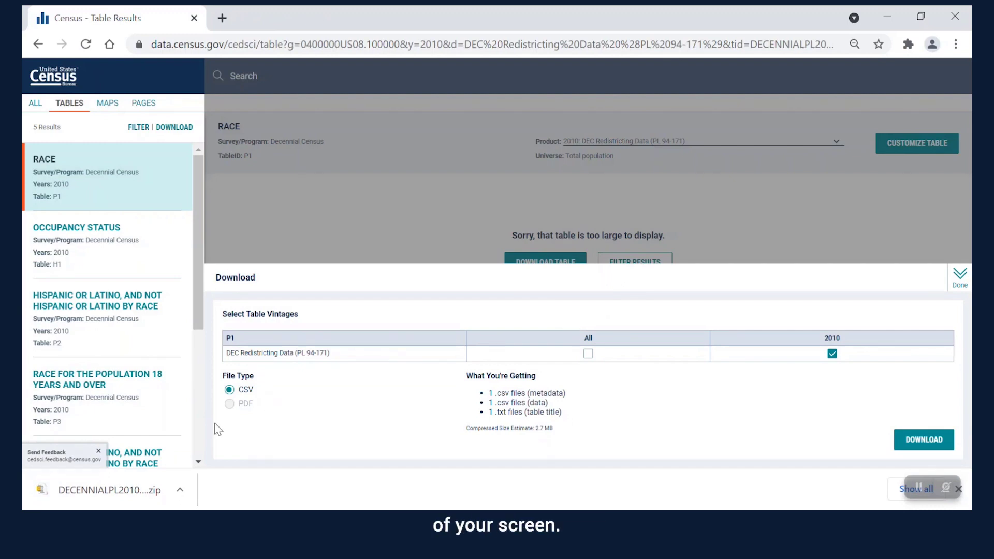
- Unzip the downloaded P1 zip into Downloads and open the data_with_overlays CSV in Excel
click(134, 493)
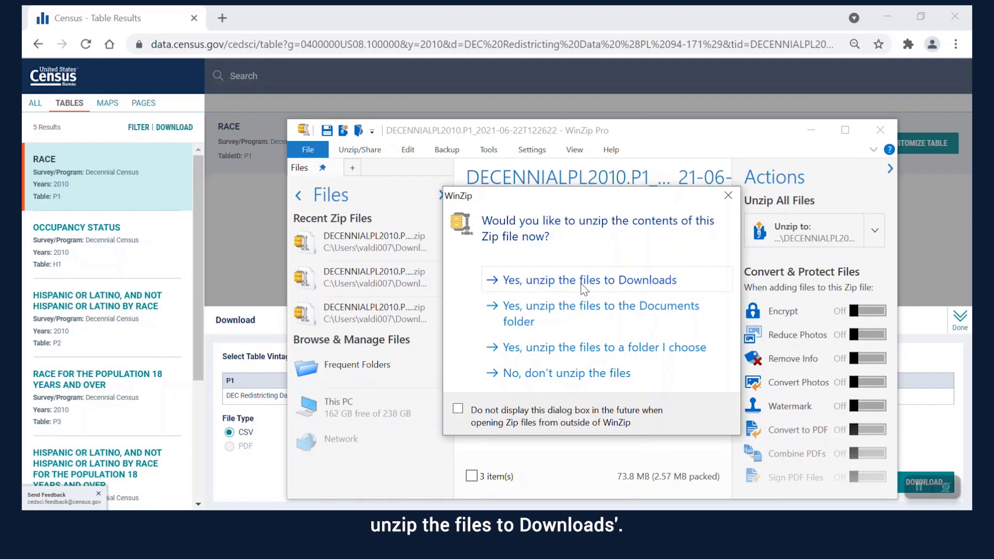
click(582, 284)
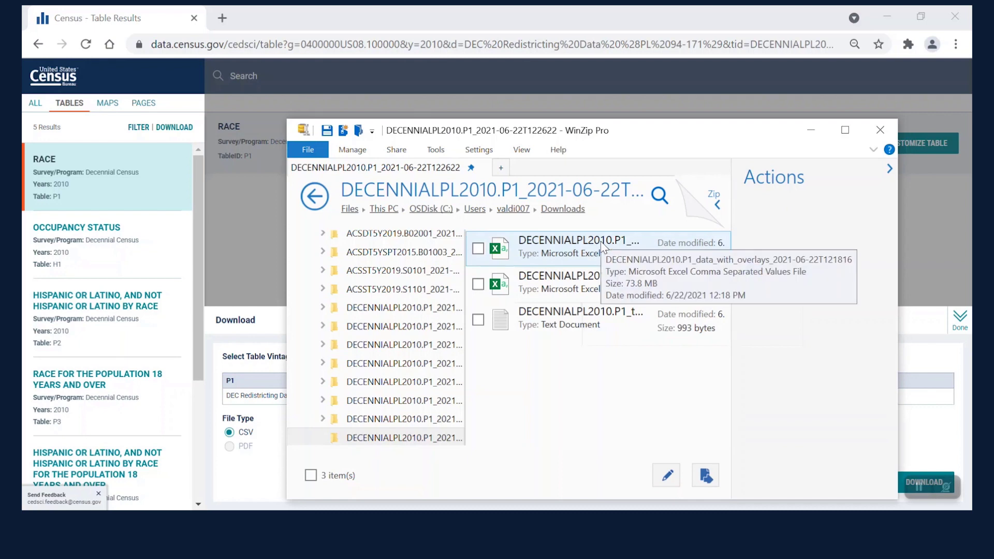
double_click(572, 245)
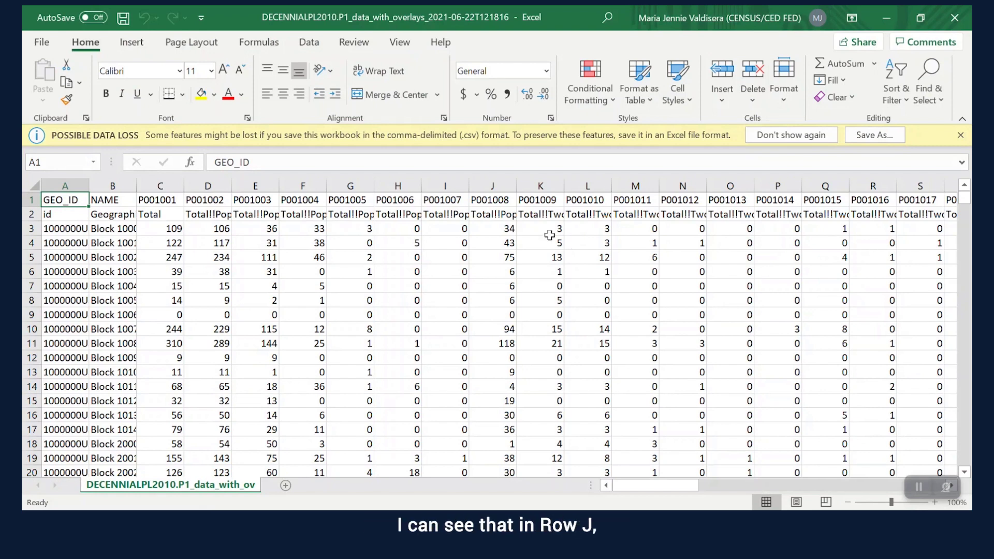
- Inspect column J (P001008) and its category label in cell J2 of the P1 CSV
click(492, 186)
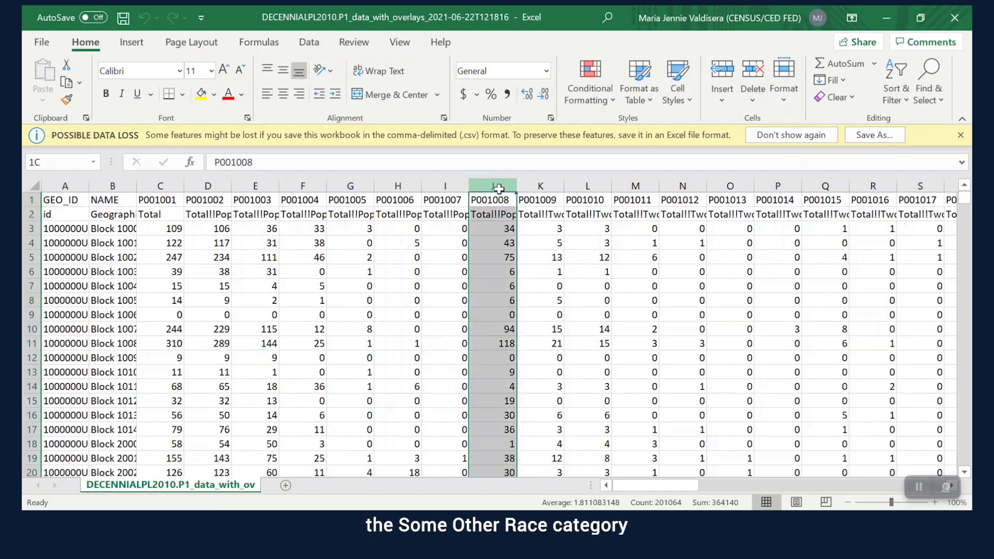
click(489, 213)
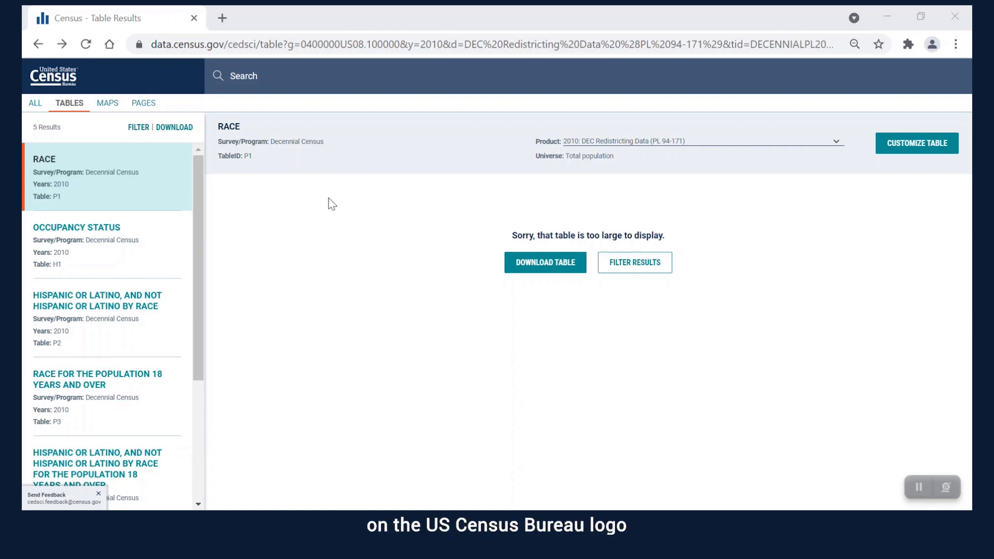
- In Advanced Search, filter to Decennial Census Redistricting Data (PL 94-171) for the year 2010
click(50, 87)
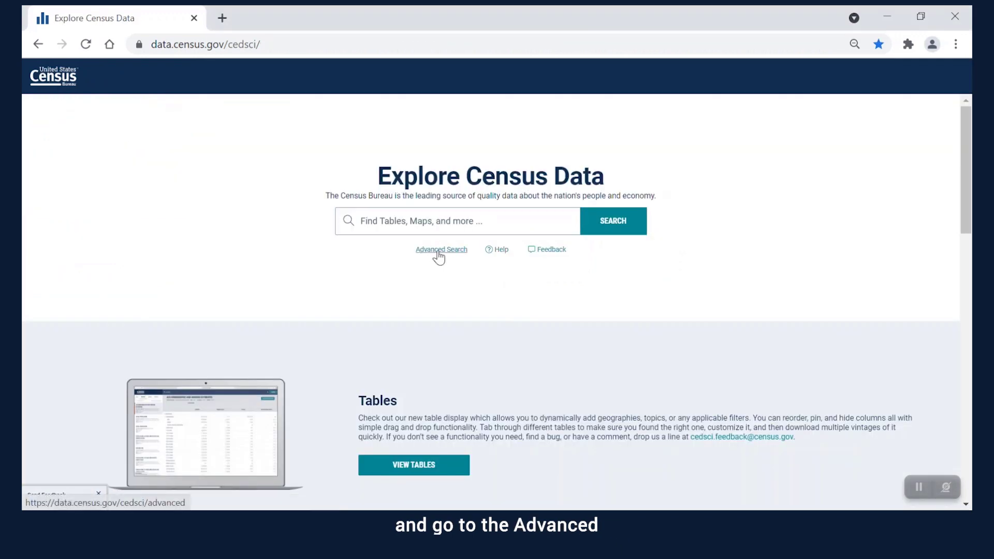
click(439, 252)
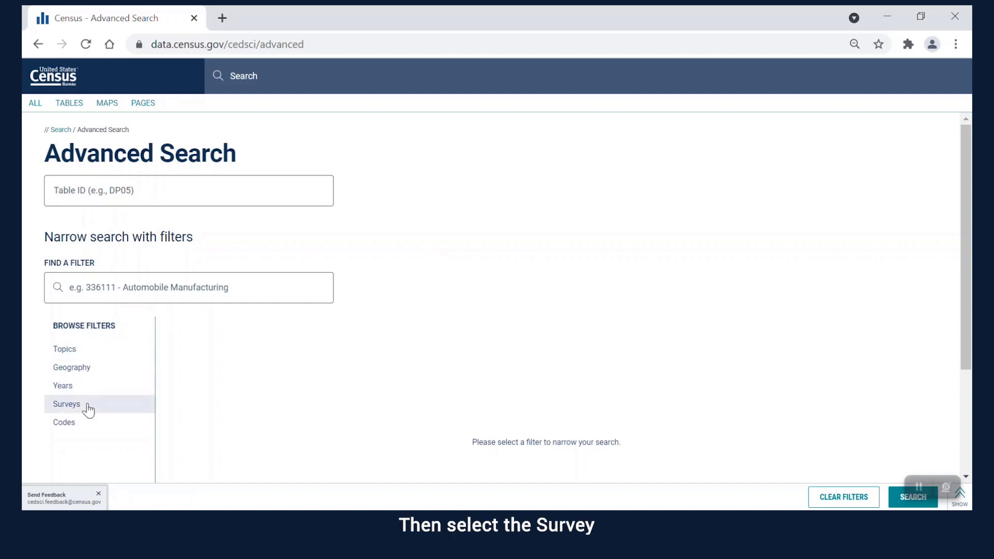
click(87, 406)
click(257, 291)
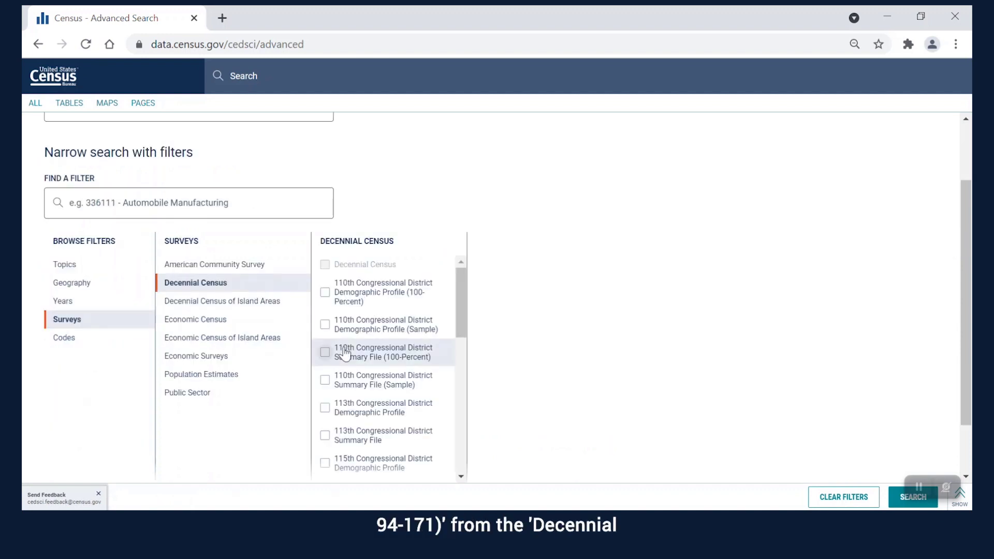
scroll(337, 362, down, 5)
click(327, 377)
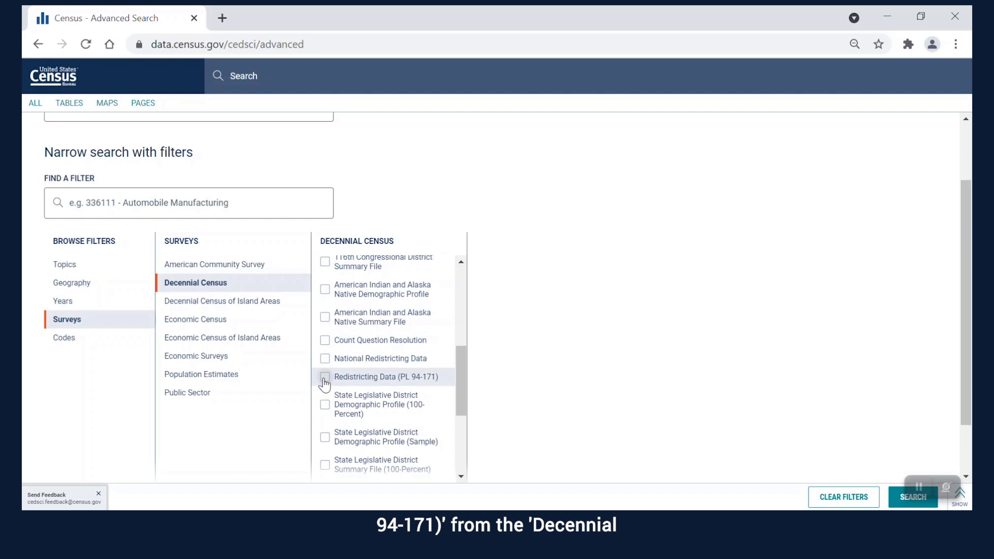
click(106, 309)
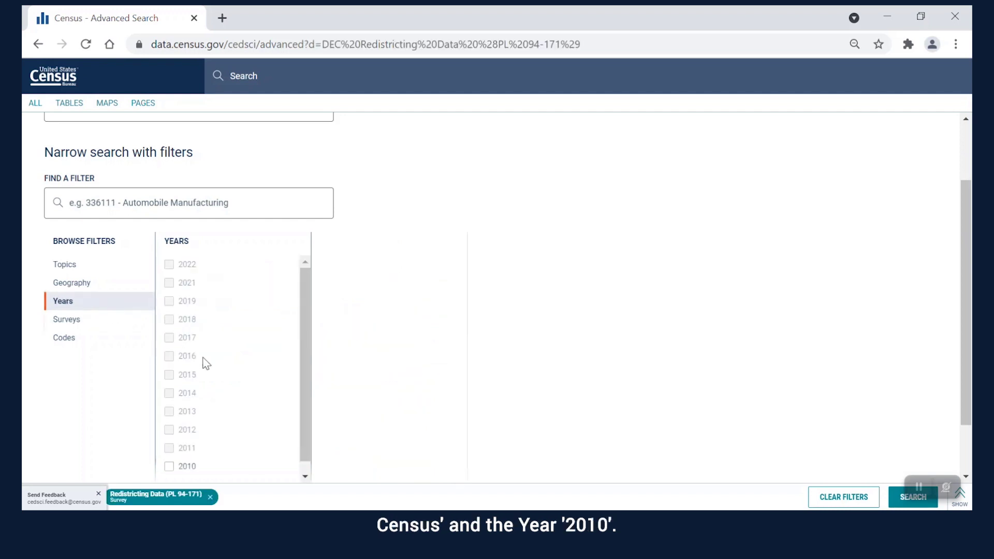
scroll(202, 362, down, 1)
click(171, 459)
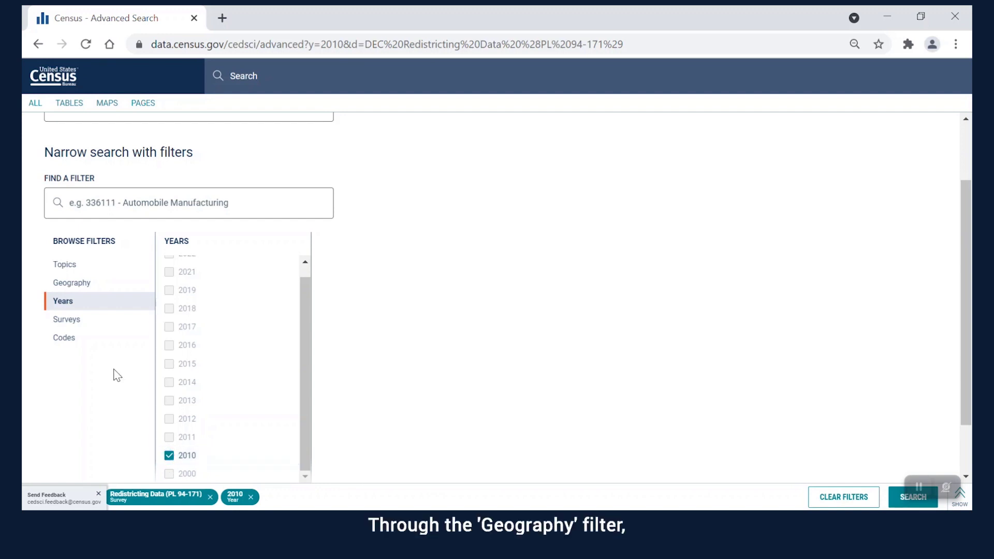
- Add all New York 111th Congress districts as geography, search, and open table P2
click(87, 288)
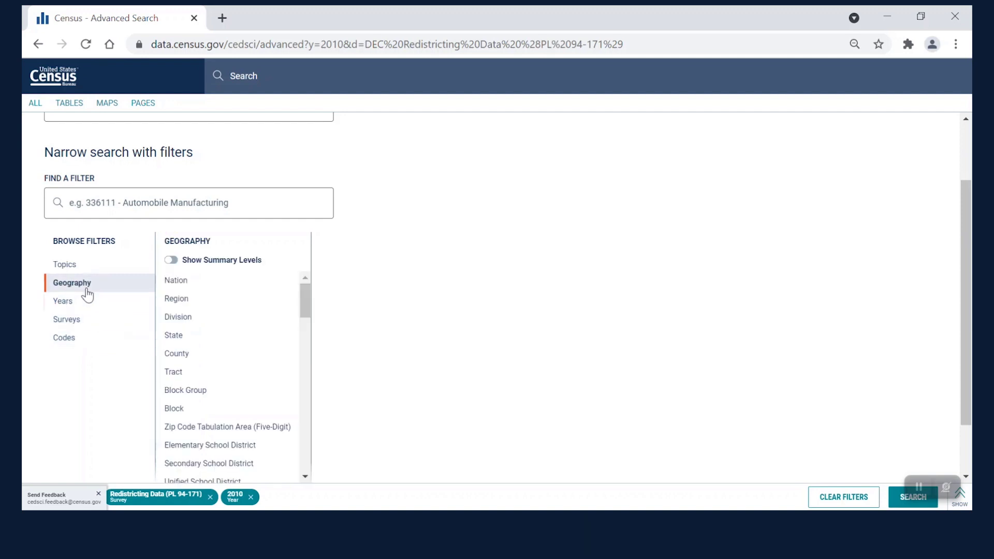
scroll(251, 379, down, 2)
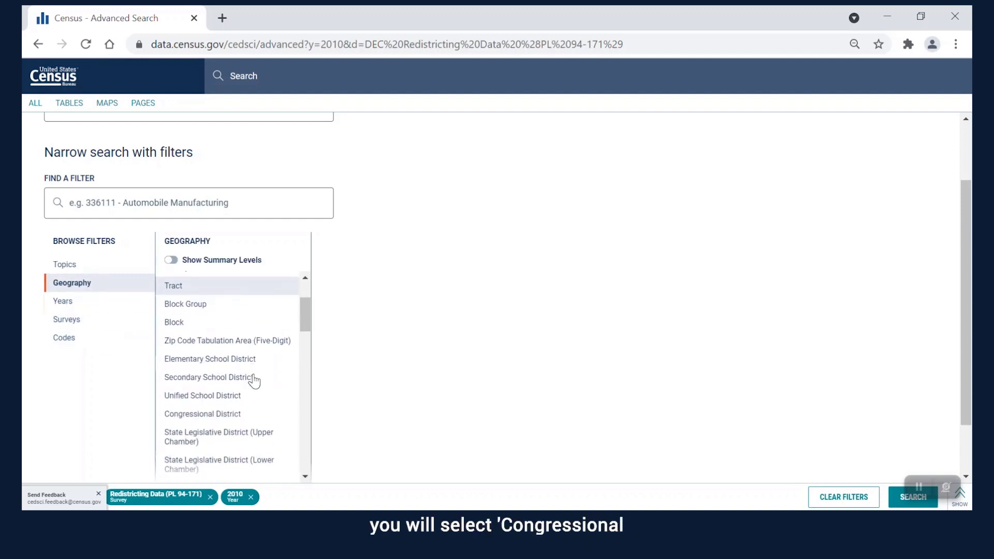
click(255, 386)
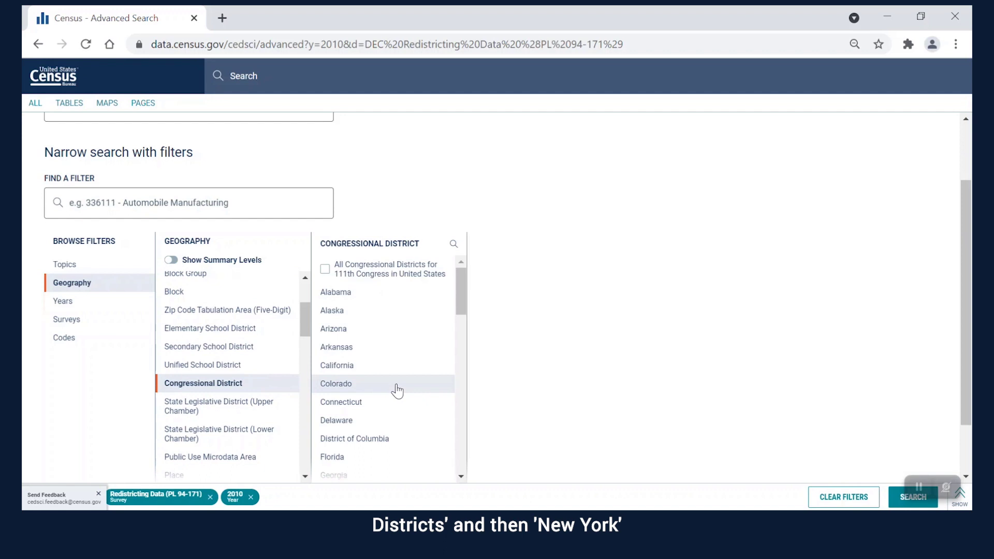
scroll(397, 390, down, 3)
scroll(397, 391, down, 5)
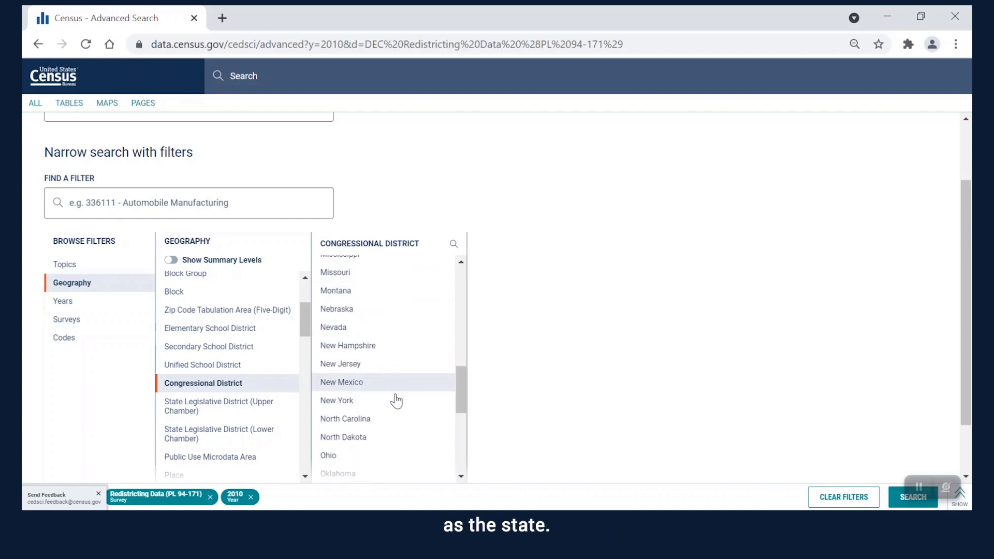
click(395, 401)
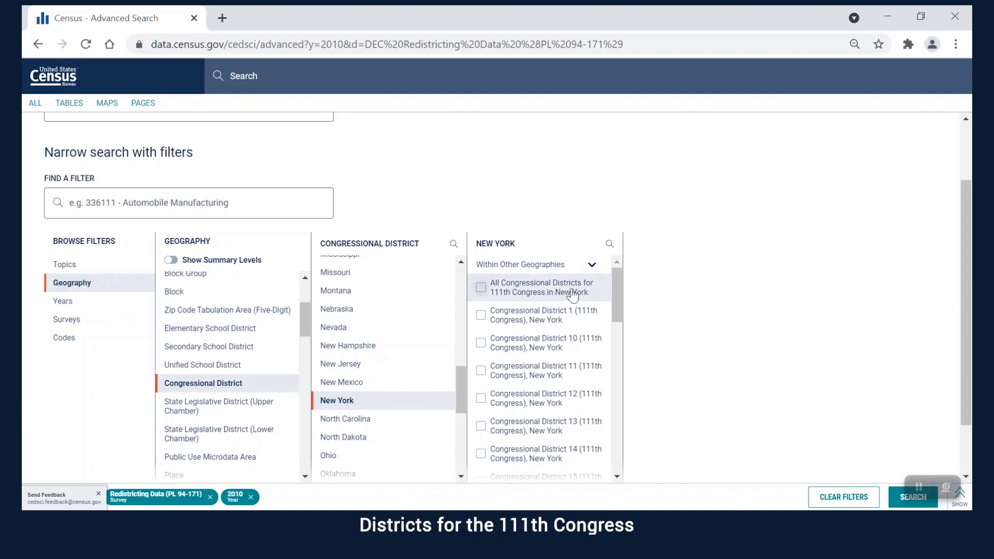
click(573, 292)
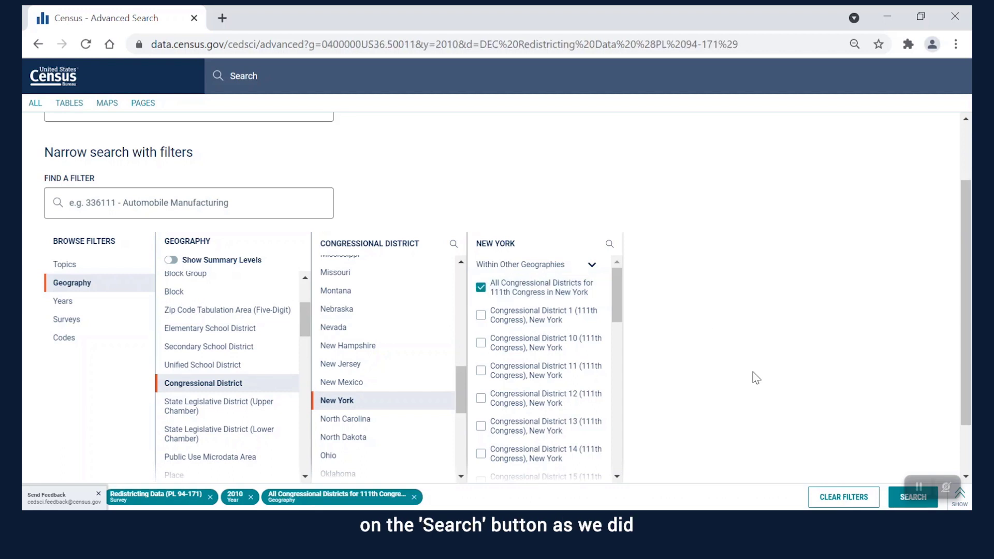
click(901, 497)
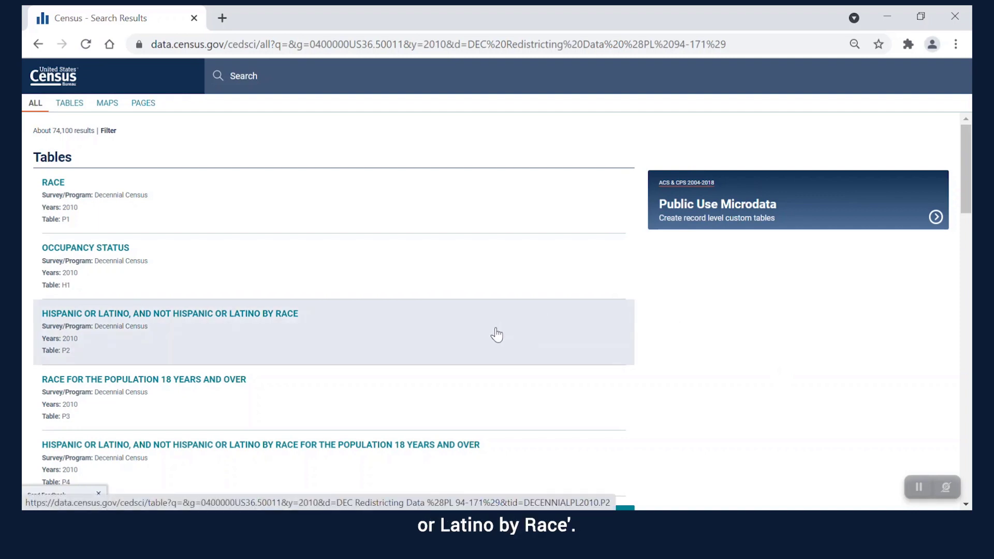
click(497, 335)
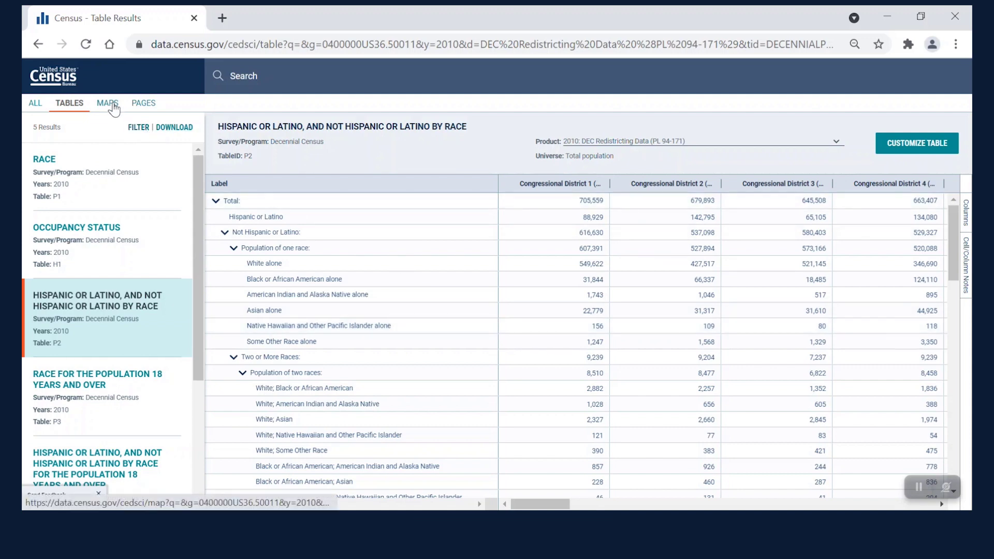
- Show table P2 as a map of New York's congressional districts shaded by Total
click(114, 109)
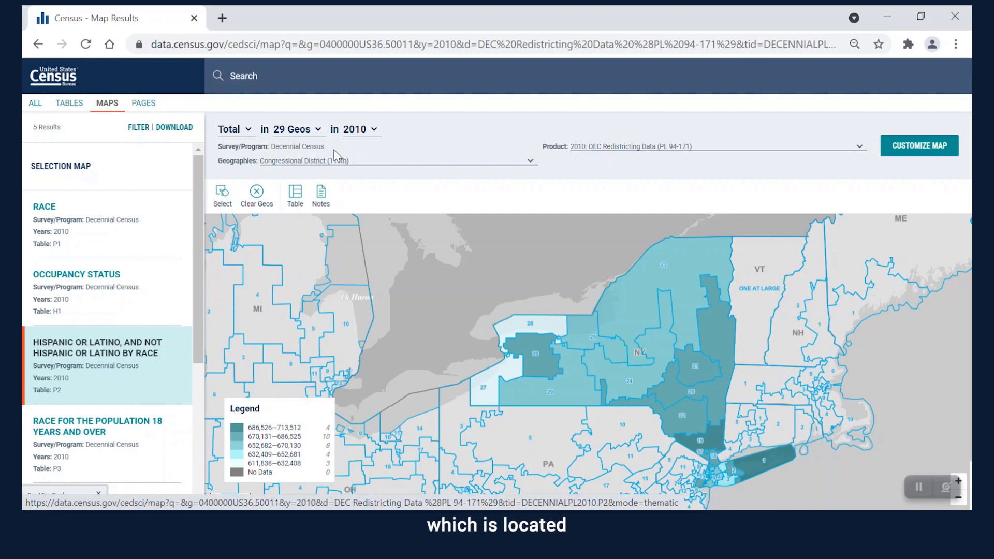
click(249, 130)
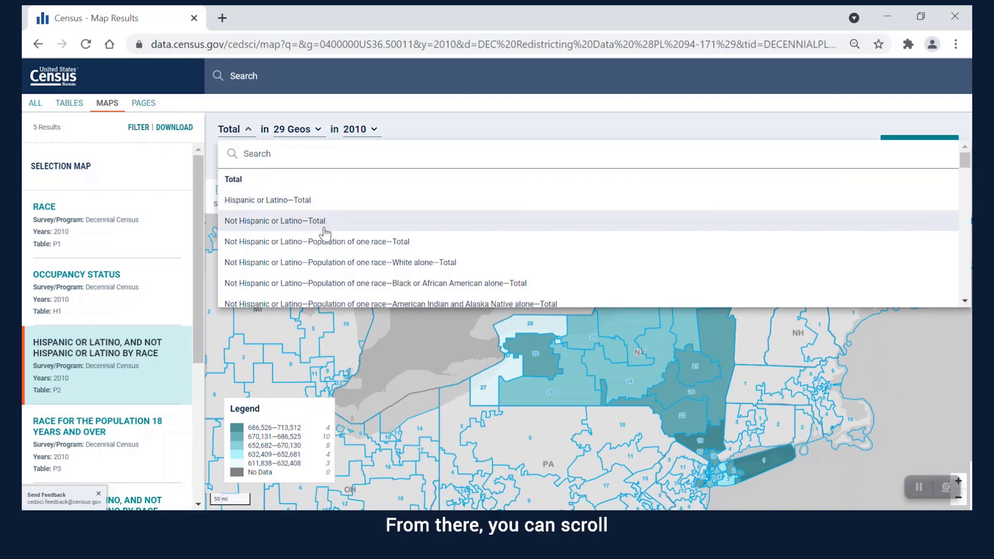
- Shade the map by Not Hispanic or Latino—Two or More Races—Total, then return to the Census home page
scroll(326, 233, down, 1)
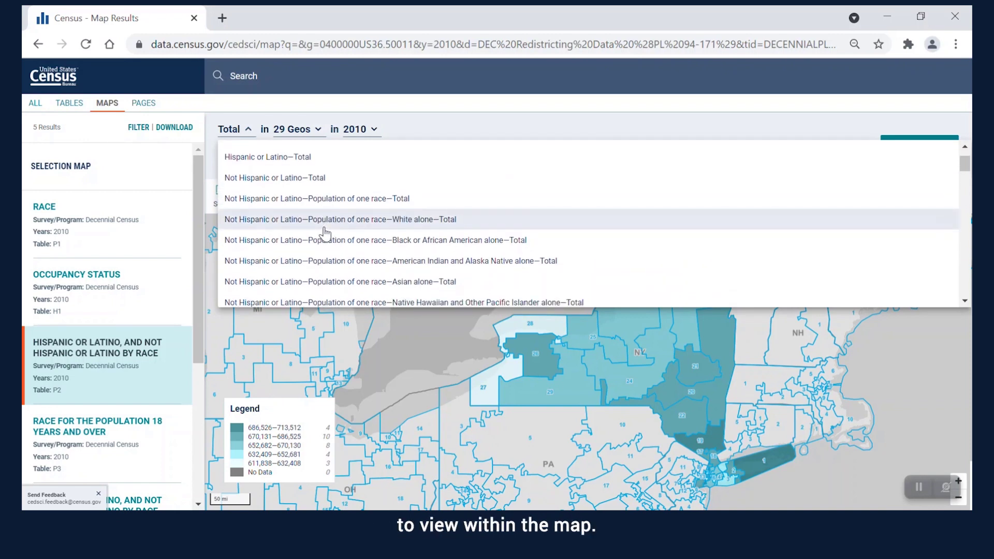
scroll(325, 233, down, 3)
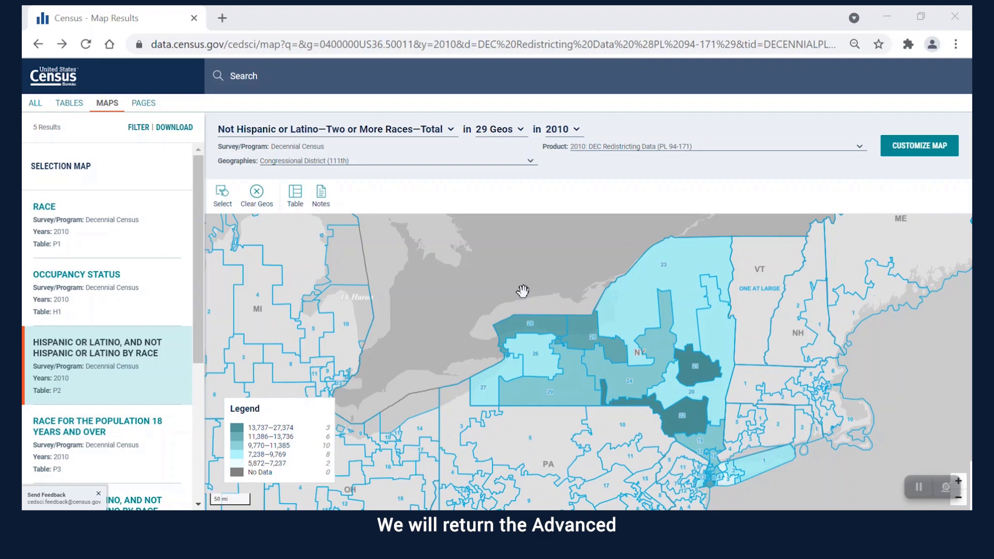
click(58, 83)
- Filter Advanced Search to Redistricting Data (PL 94-171) and 2010, search, and open table P4
click(450, 253)
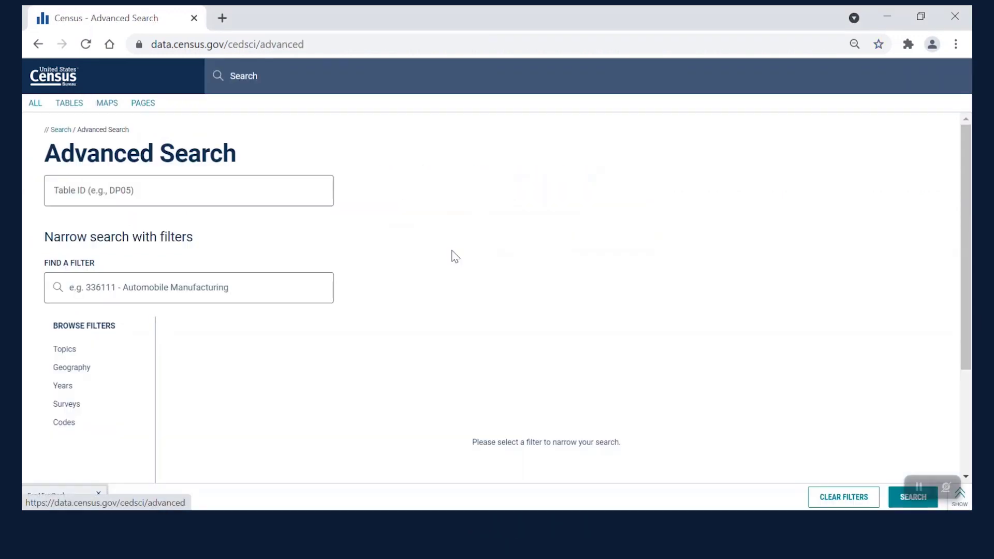
click(115, 407)
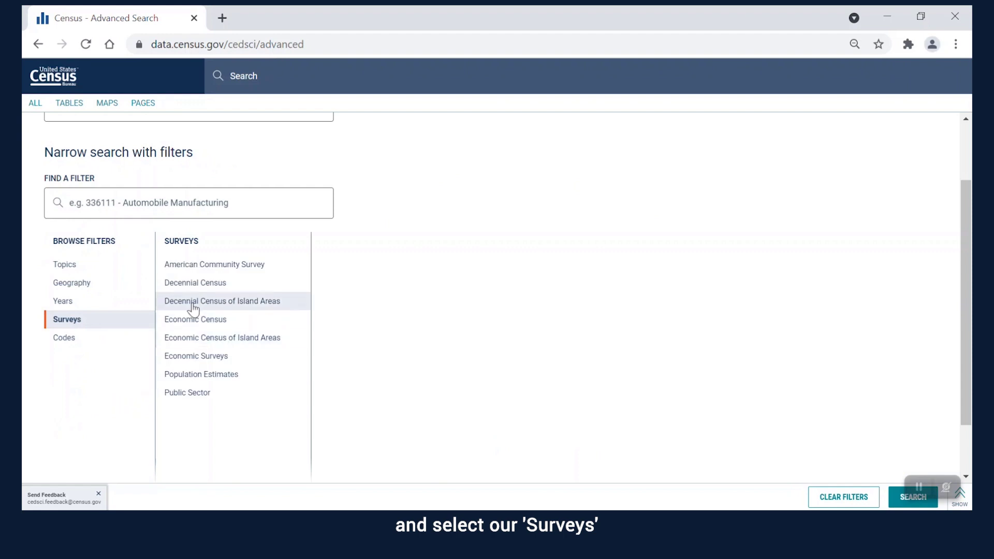
click(204, 289)
scroll(377, 362, down, 5)
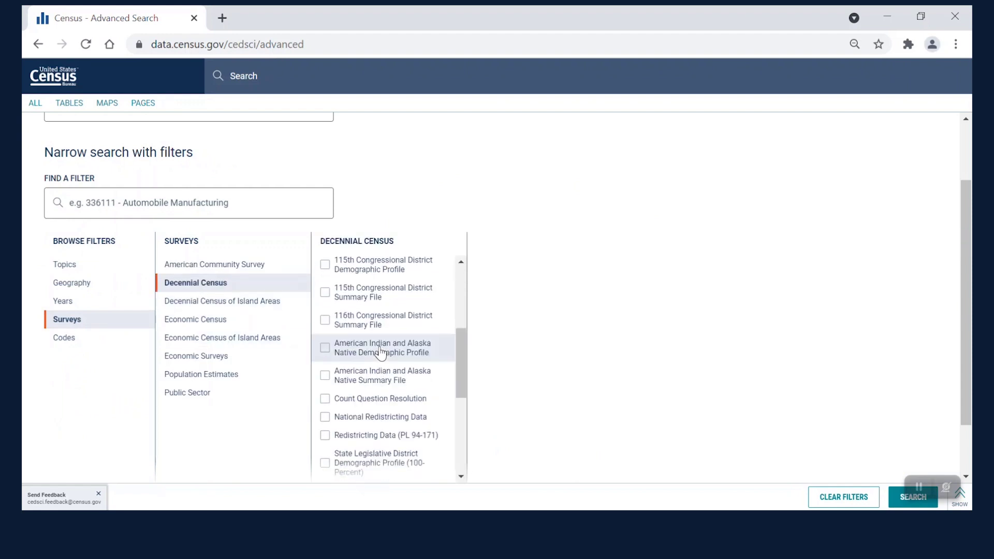
click(378, 362)
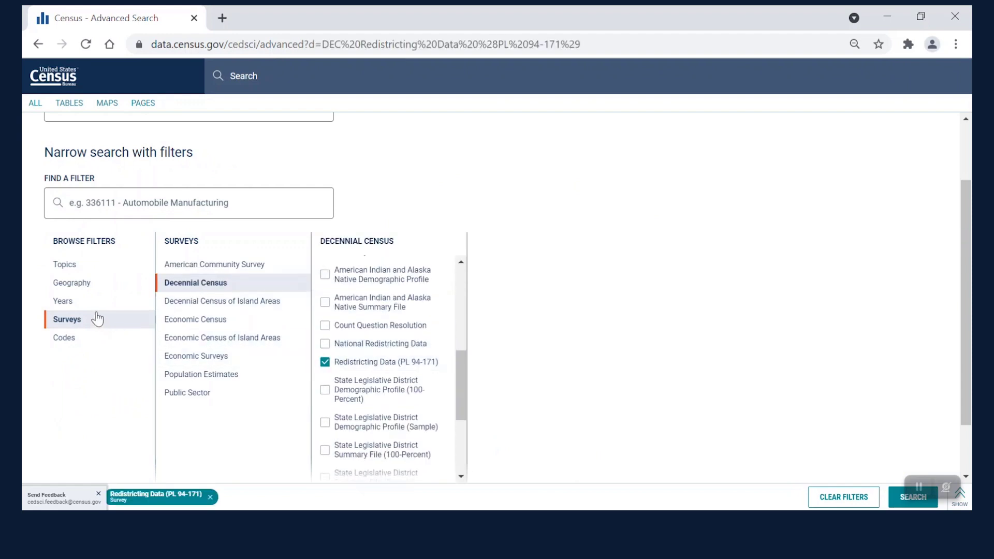
click(94, 305)
scroll(207, 357, down, 1)
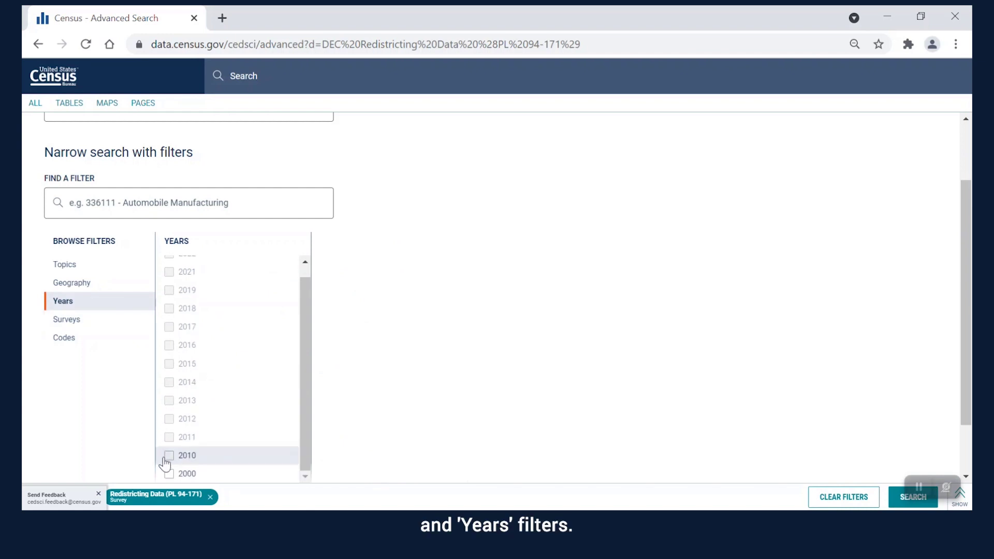
click(168, 456)
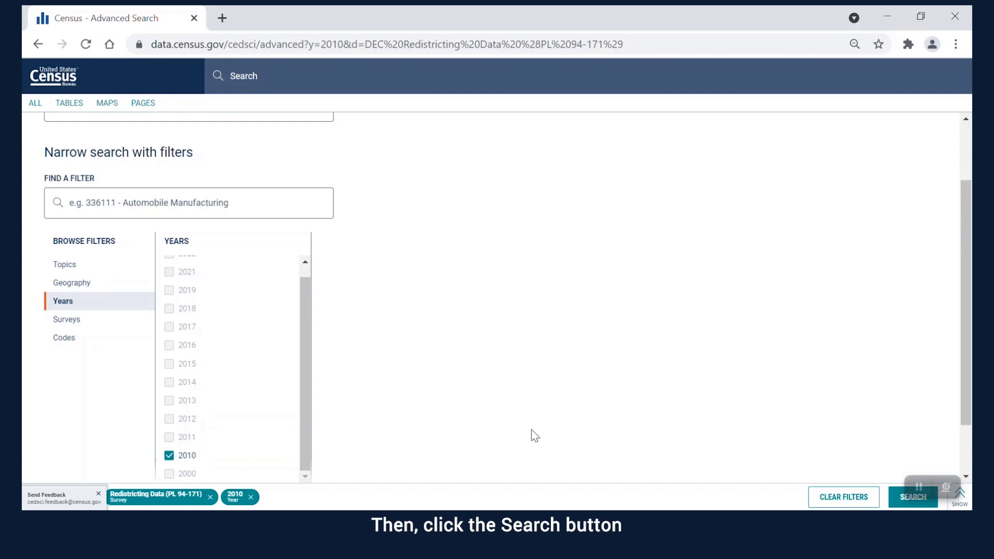
click(899, 497)
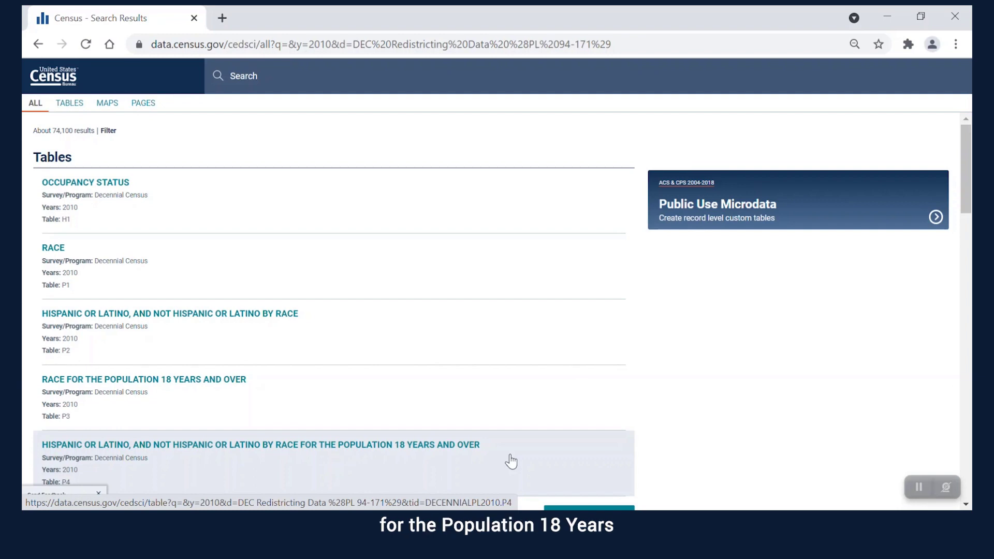
click(511, 461)
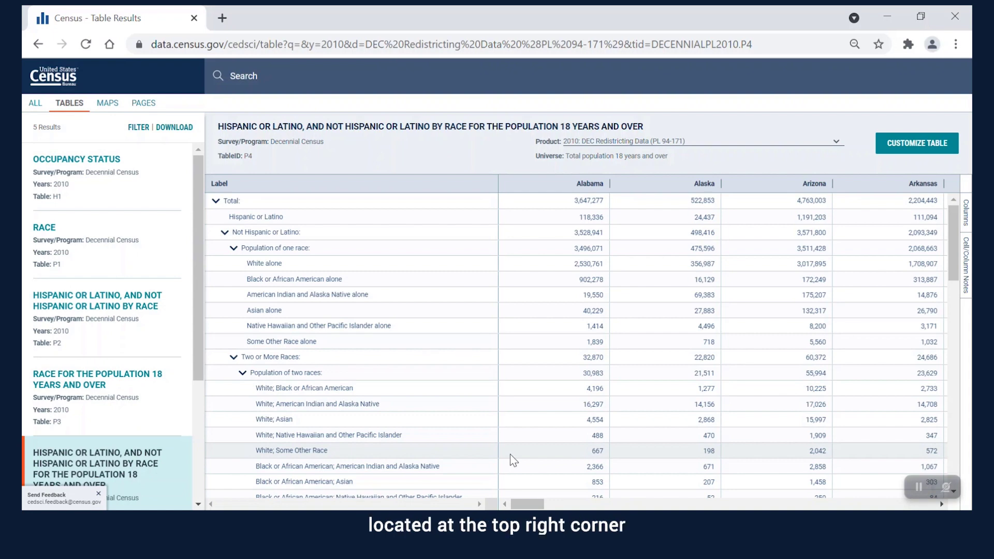
- Open the P4 table in Customize Table view and display its notes
click(900, 147)
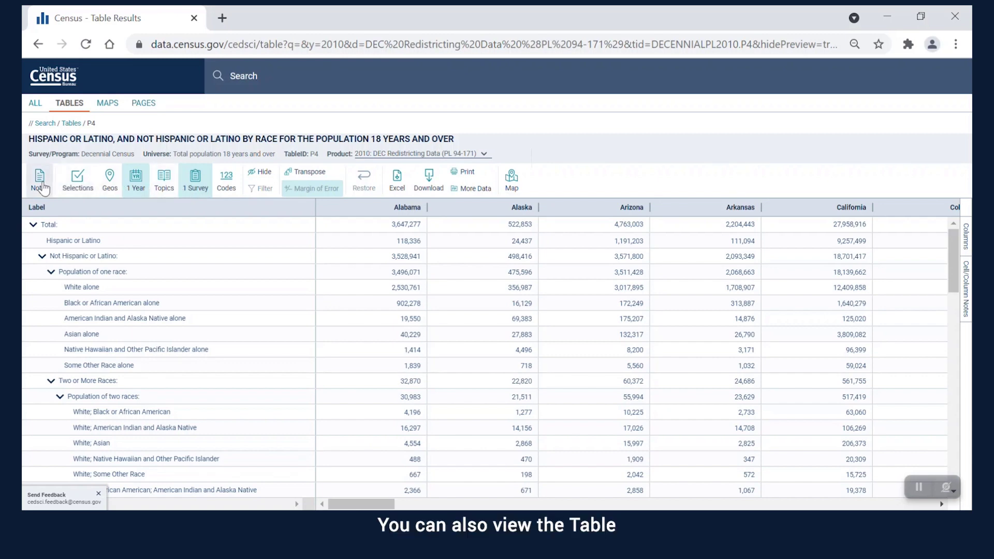
click(43, 188)
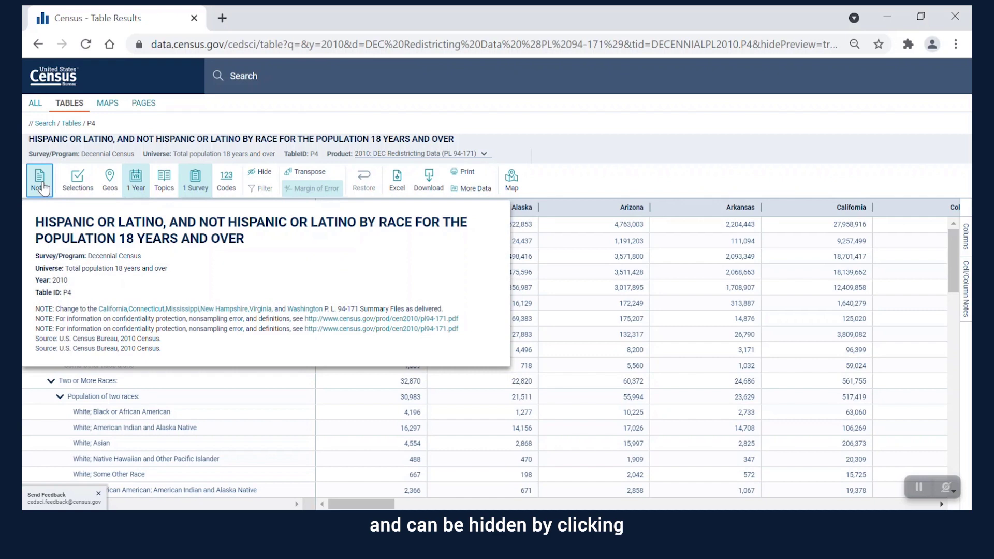
click(43, 189)
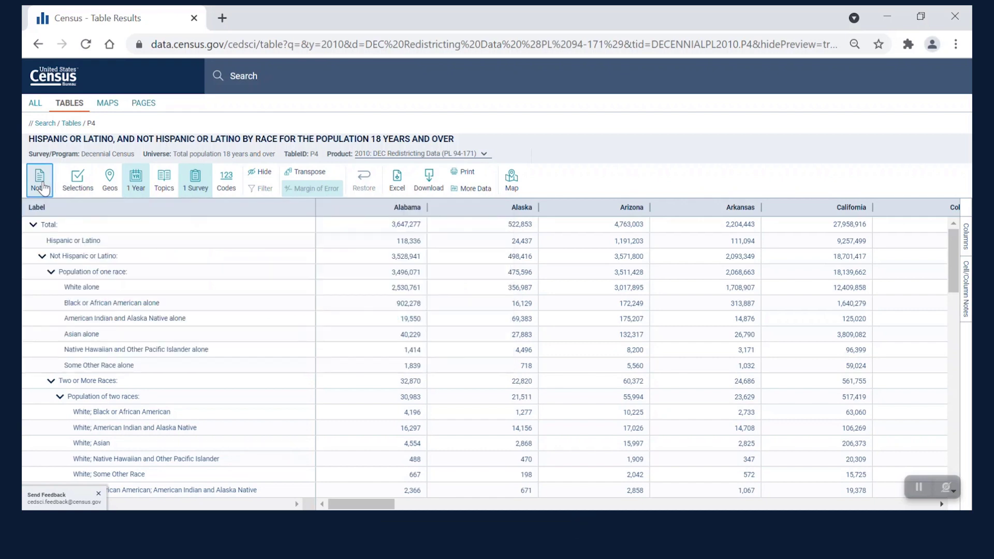